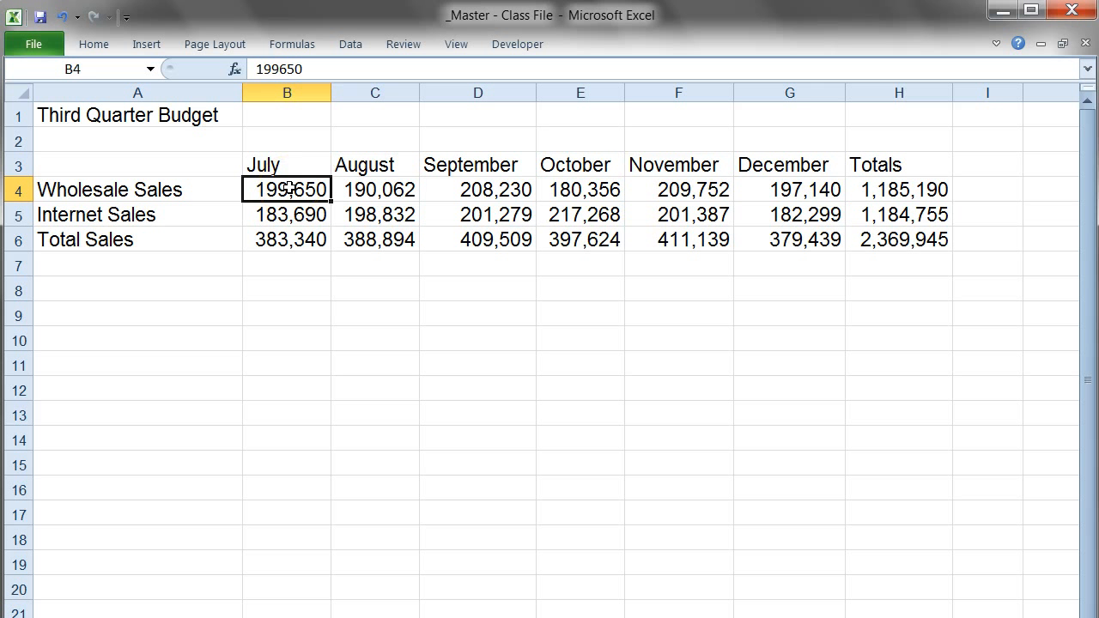
Create a chart sheet from the monthly wholesale and internet sales in A3:G5, and view the Chart4 and Chart3 sheets.
{"action": "left_click_drag", "start_coordinate": [289, 188], "coordinate": [756, 226]}
{"action": "left_click_drag", "start_coordinate": [656, 183], "coordinate": [659, 209]}
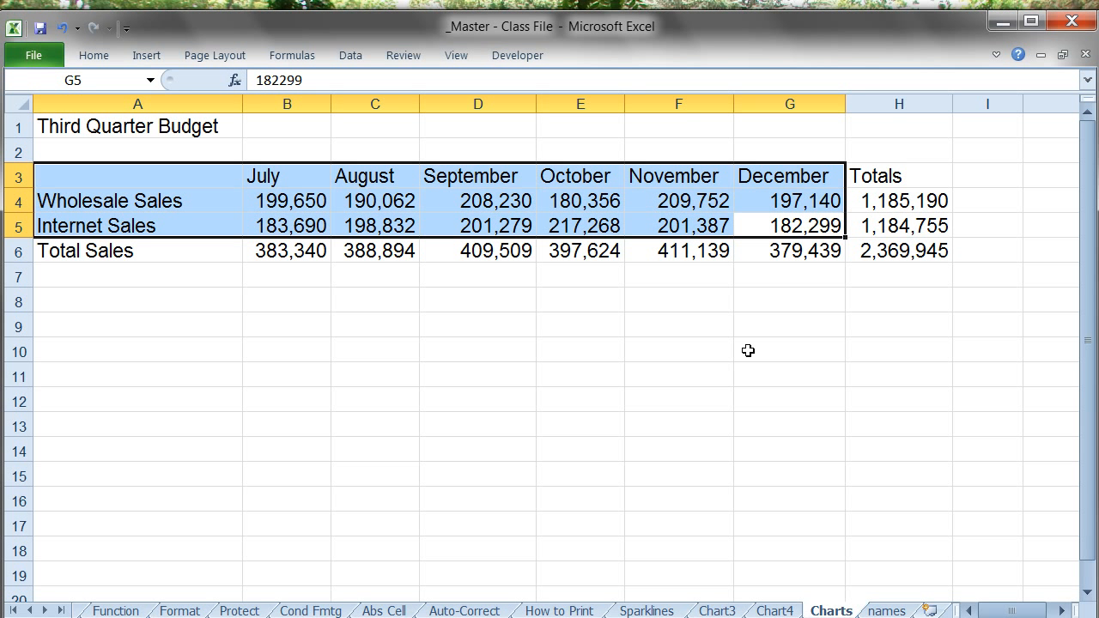
{"action": "key", "text": "F11"}
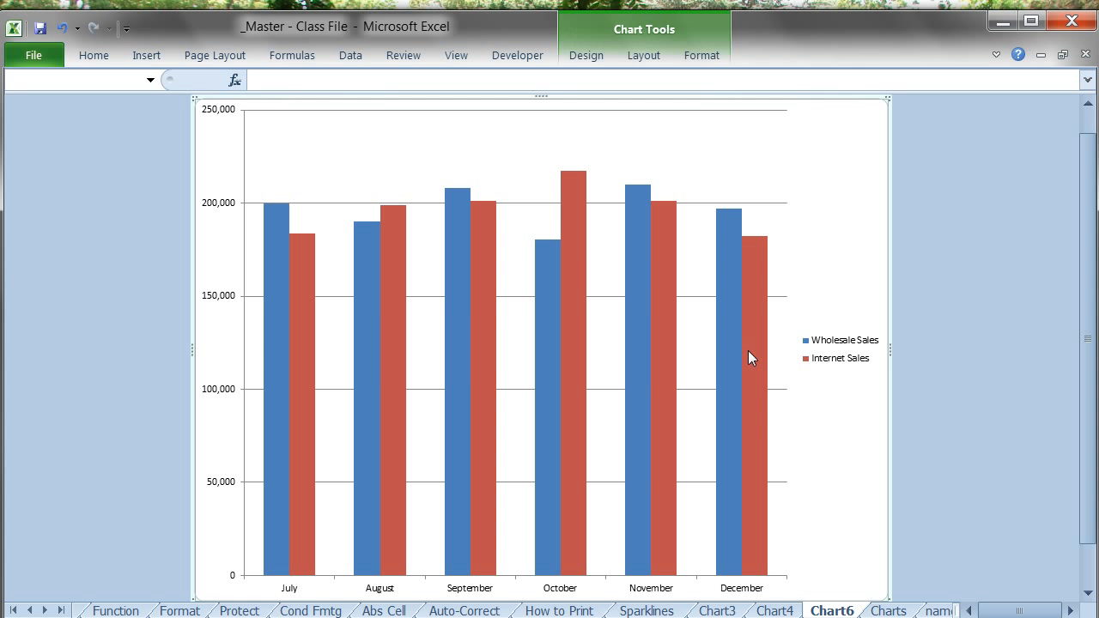
{"action": "left_click", "coordinate": [776, 611]}
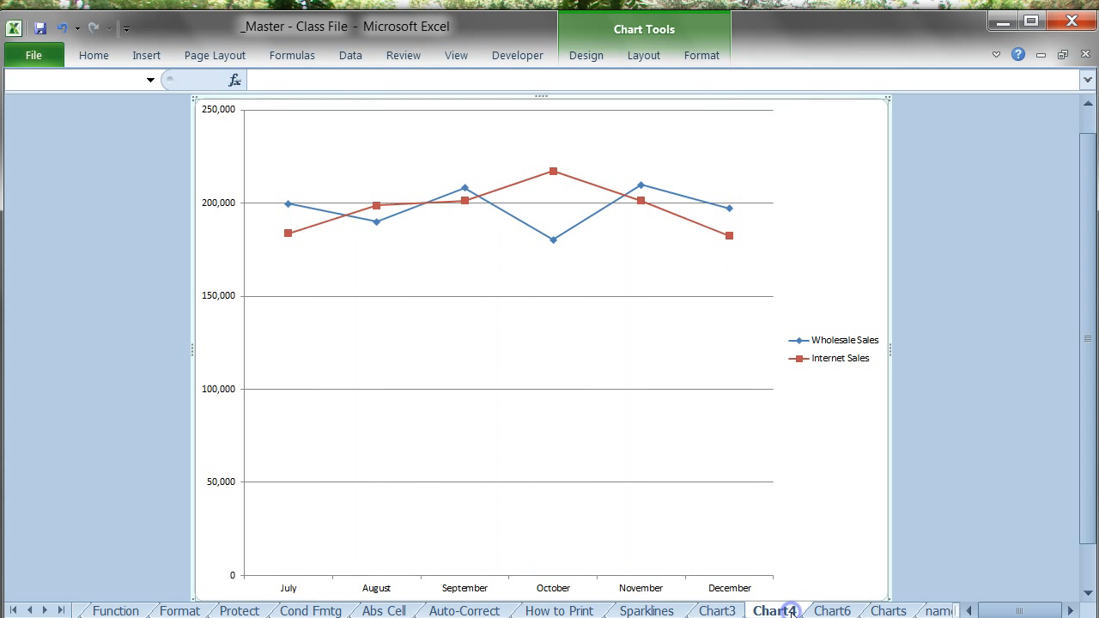
{"action": "left_click", "coordinate": [720, 611]}
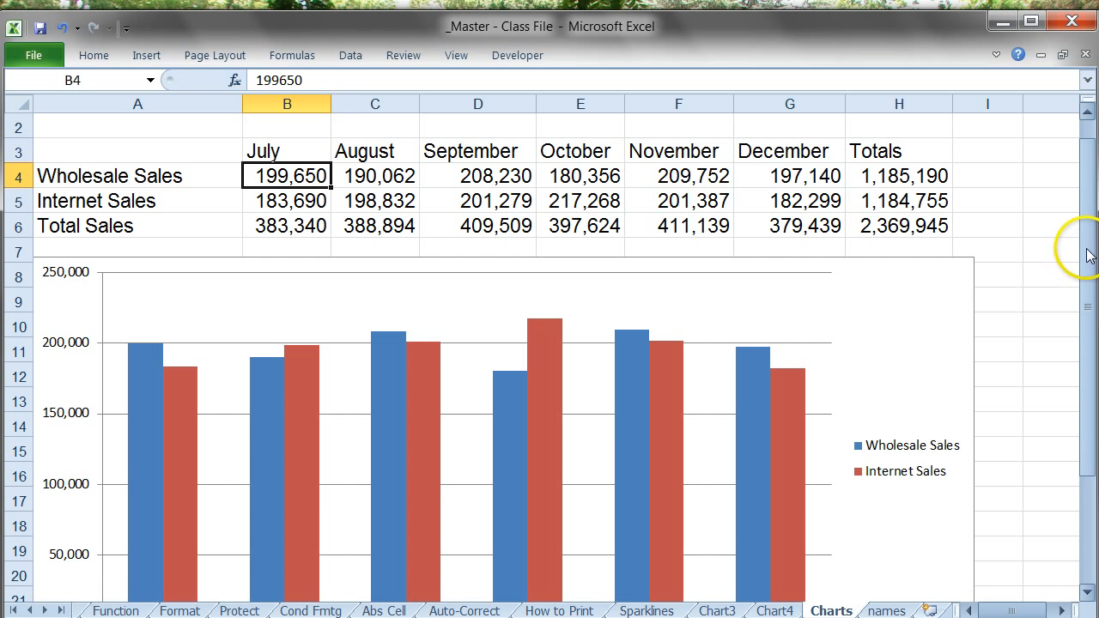
Create a separate column chart sheet from the monthly sales data and compare it with the Charts worksheet.
{"action": "left_click_drag", "start_coordinate": [1087, 249], "coordinate": [1087, 116]}
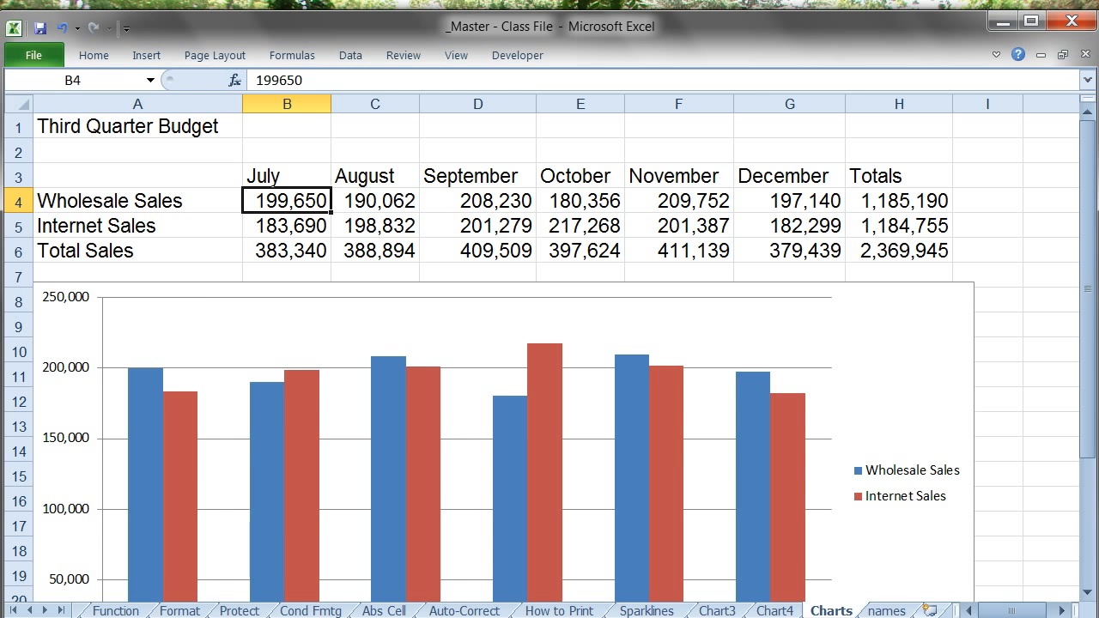
{"action": "key", "text": "F11"}
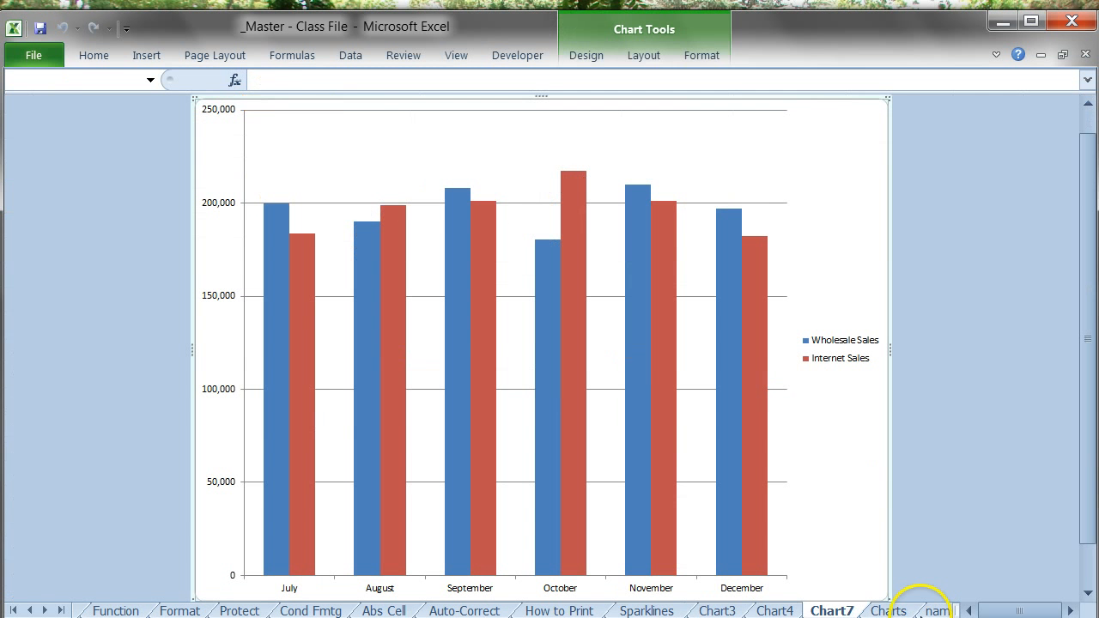
{"action": "left_click", "coordinate": [890, 611]}
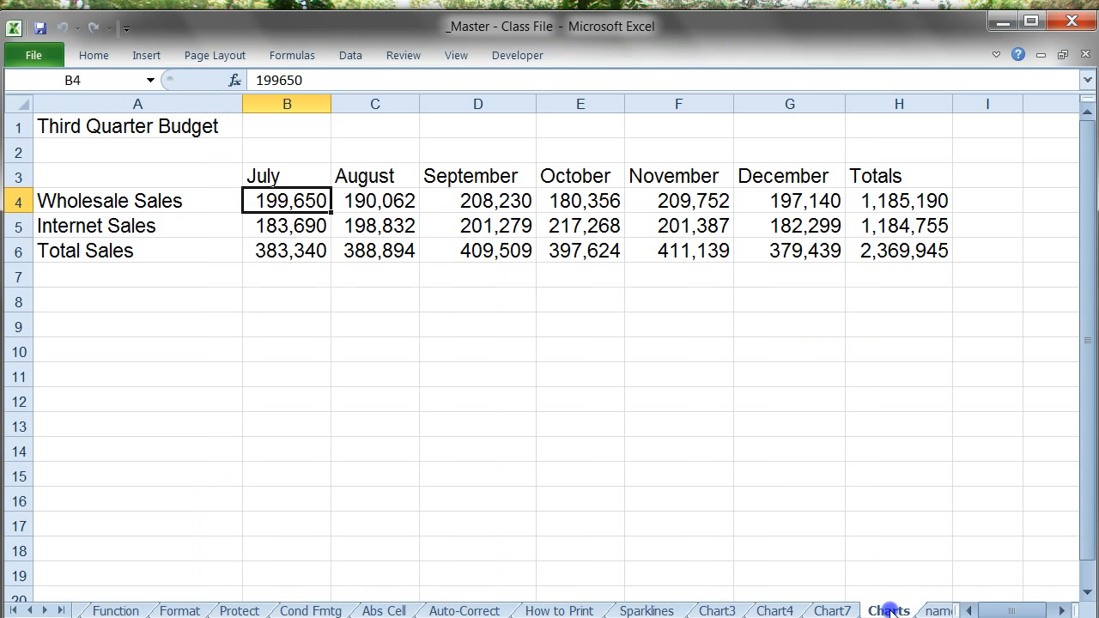
{"action": "left_click", "coordinate": [833, 611]}
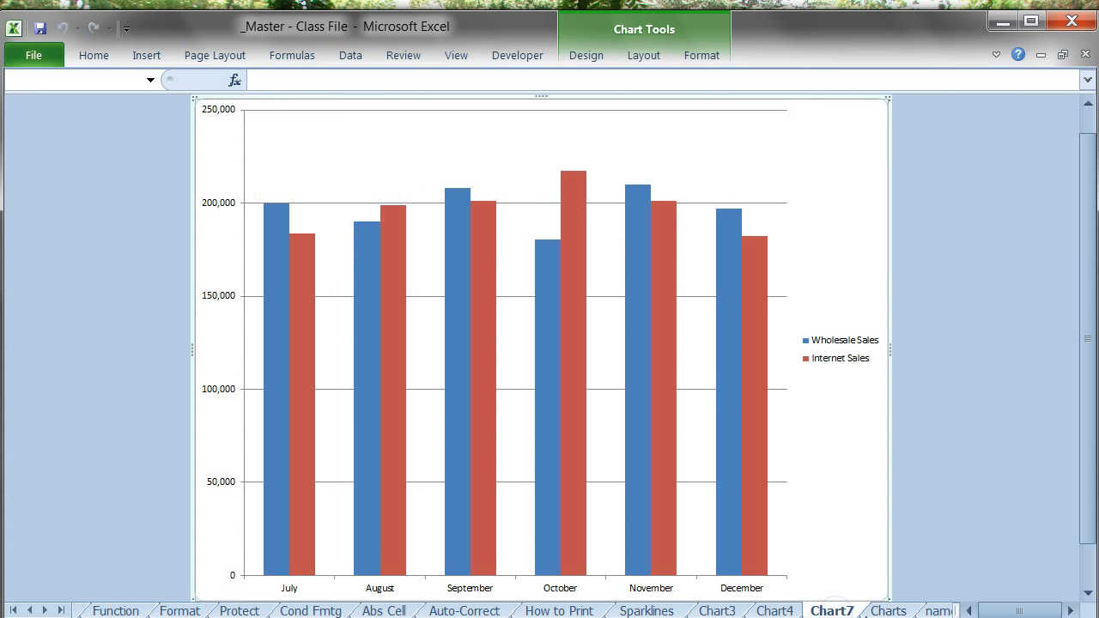
{"action": "left_click", "coordinate": [889, 610]}
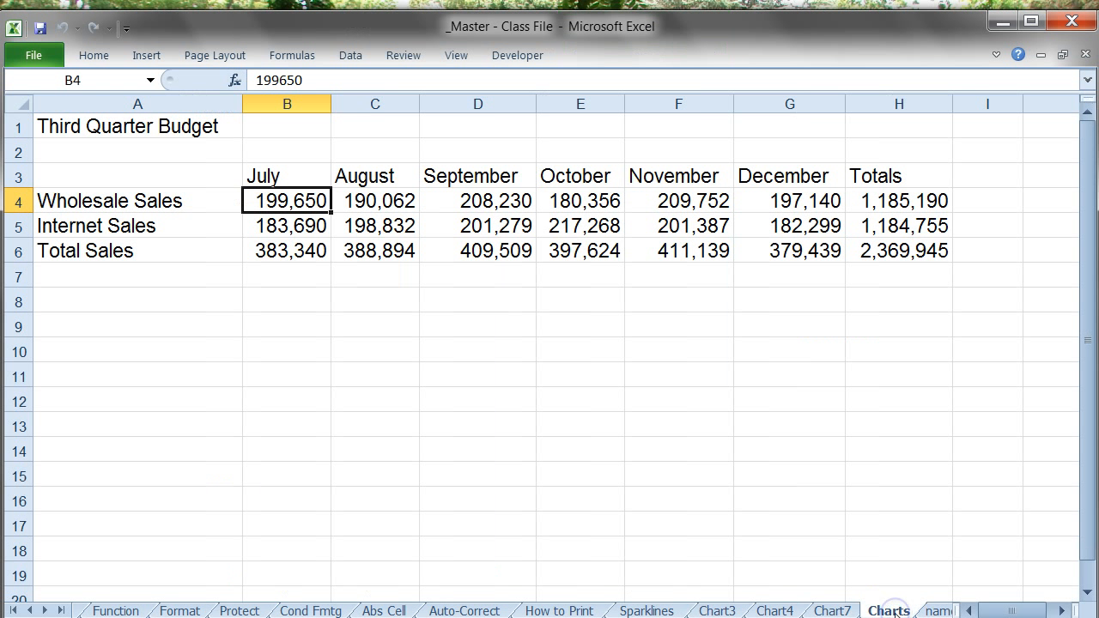
{"action": "left_click", "coordinate": [826, 609]}
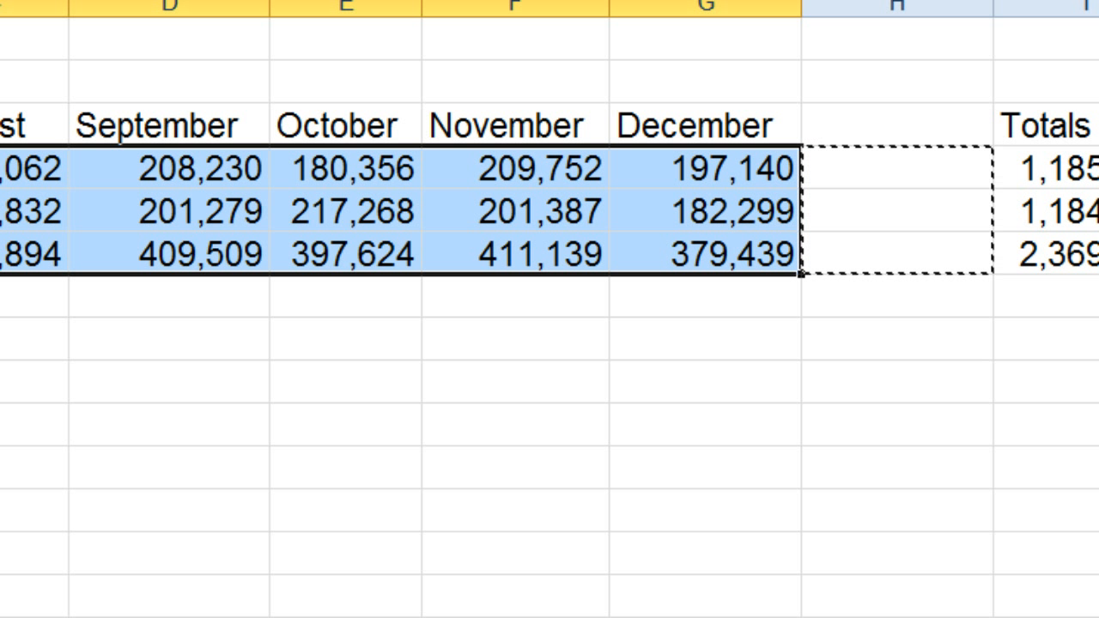
Place sparklines for the monthly sales rows in the blank cells H4:H6 beside December.
{"action": "key", "text": "Return"}
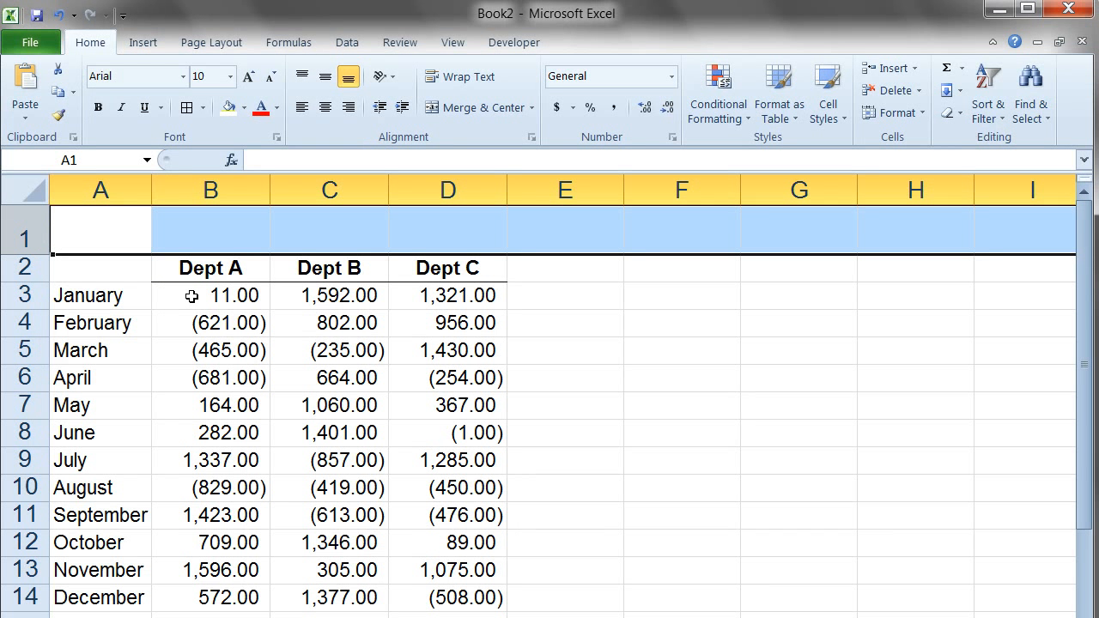
Start inserting line sparklines in the blank cells B1:D1 above the Dept A, Dept B and Dept C headings.
{"action": "left_click_drag", "start_coordinate": [191, 295], "coordinate": [439, 593]}
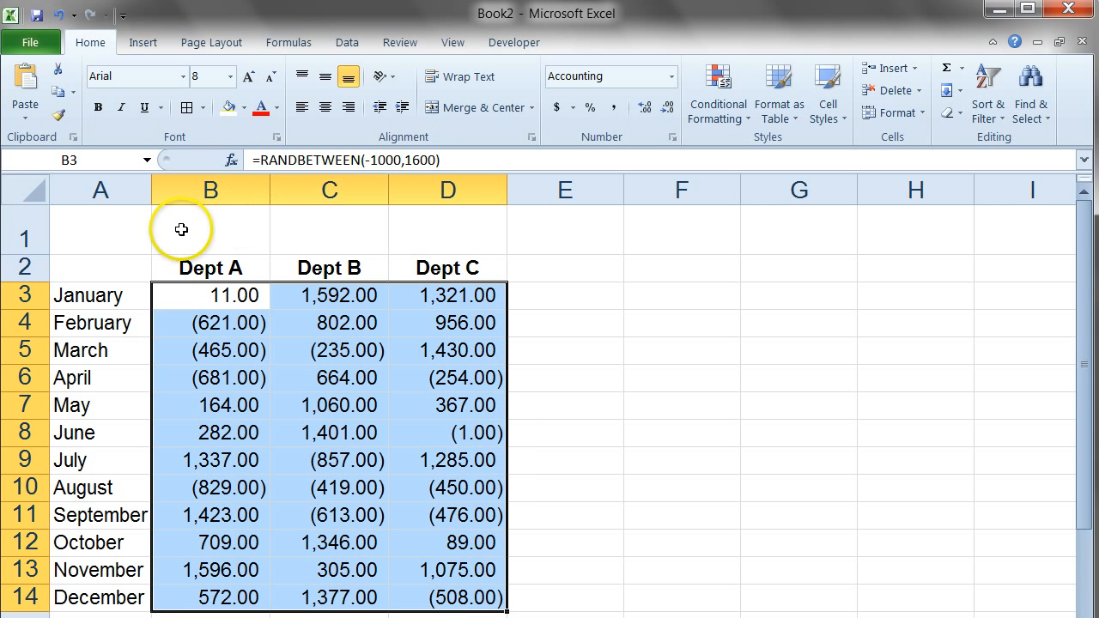
{"action": "left_click_drag", "start_coordinate": [181, 229], "coordinate": [463, 233]}
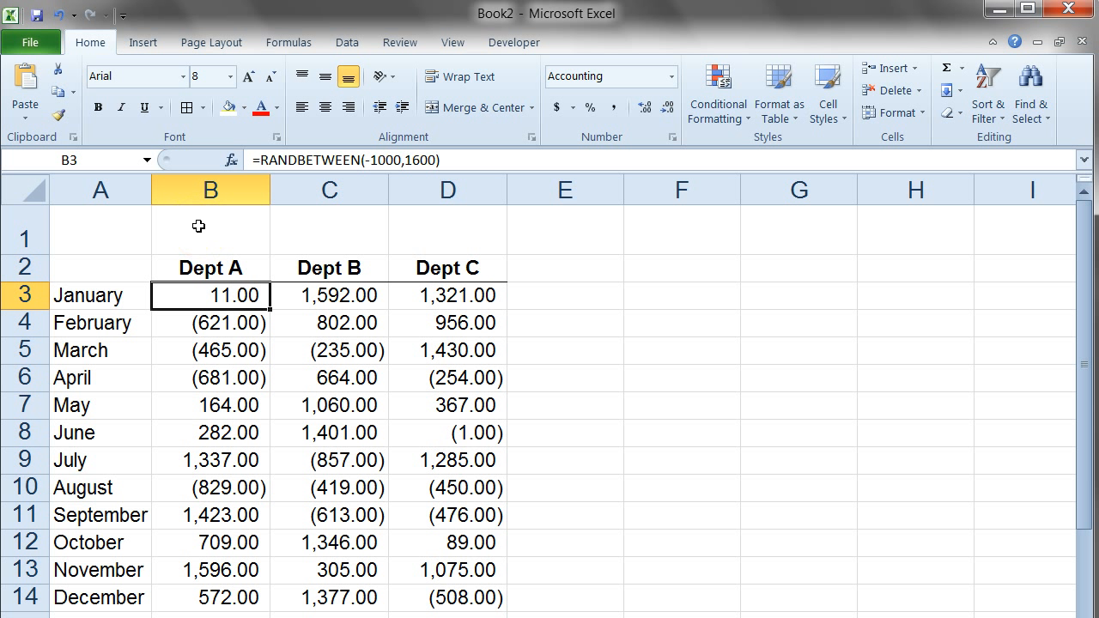
{"action": "left_click", "coordinate": [198, 225]}
{"action": "left_click_drag", "start_coordinate": [290, 234], "coordinate": [474, 236]}
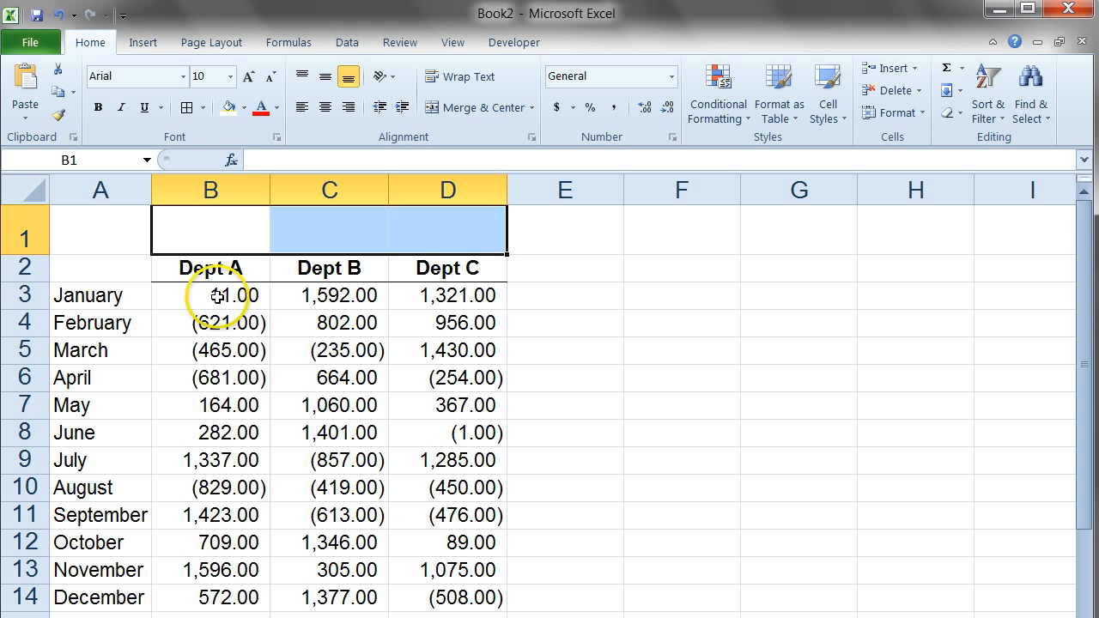
{"action": "left_click", "coordinate": [159, 43]}
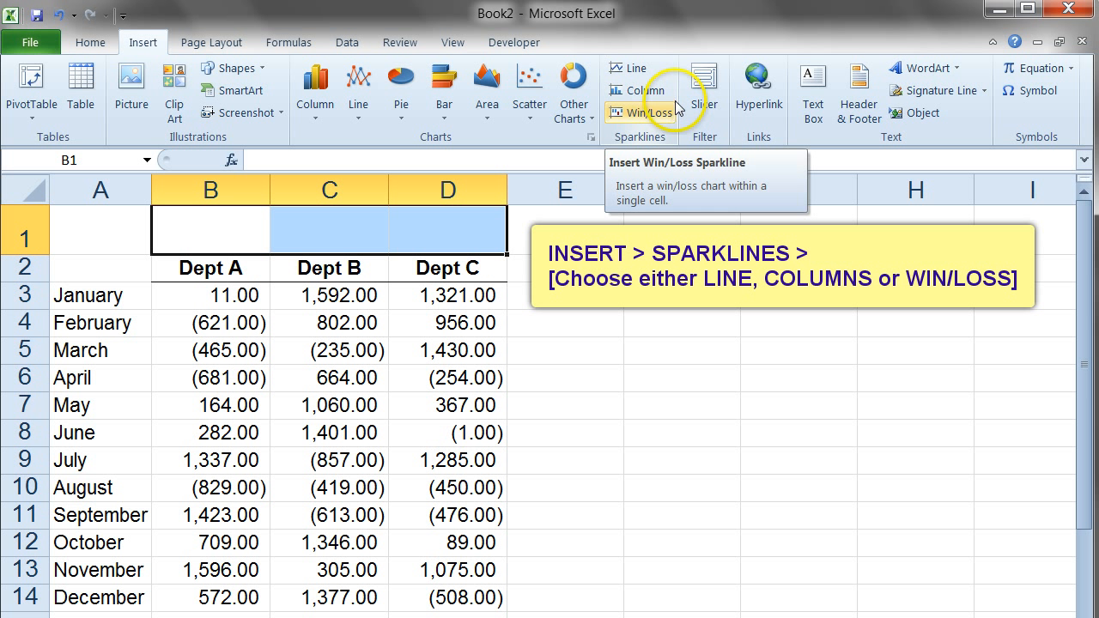
{"action": "left_click", "coordinate": [636, 75]}
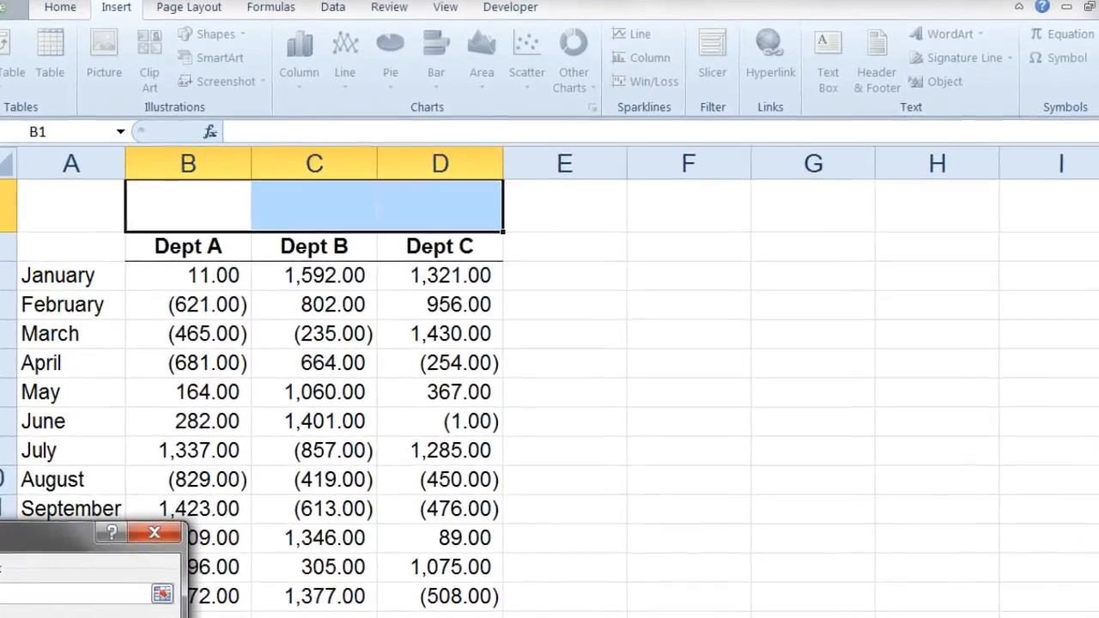
Set the sparklines' data range to B3:D14 and create them in B1:D1.
{"action": "left_click_drag", "start_coordinate": [6, 536], "coordinate": [627, 223]}
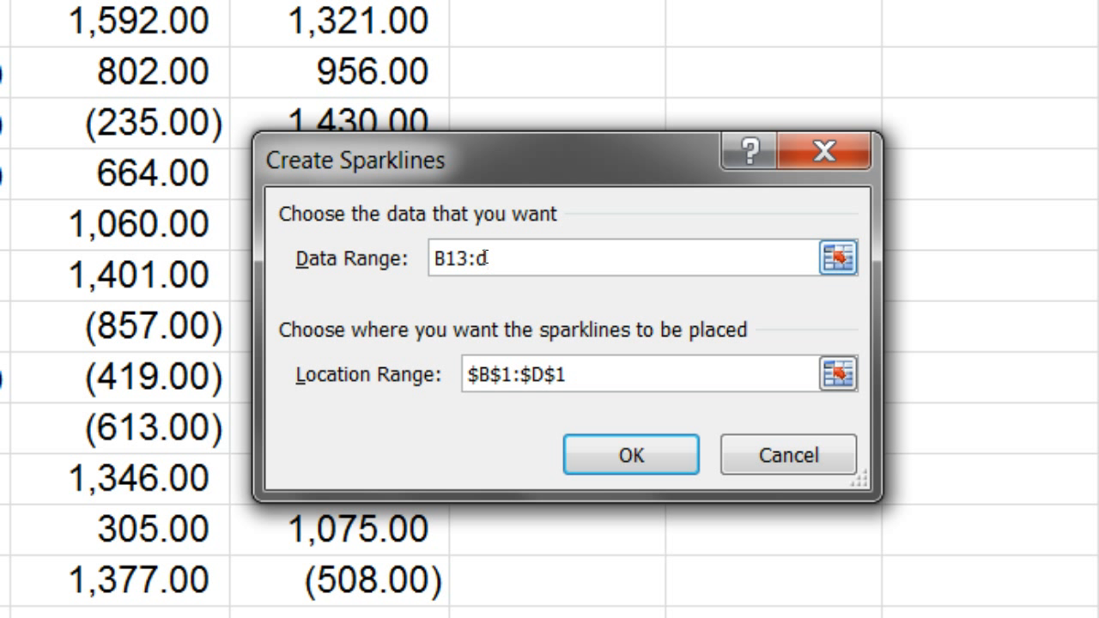
{"action": "key", "text": "BackSpace"}
{"action": "key", "text": "BackSpace"}
{"action": "key", "text": "BackSpace"}
{"action": "key", "text": "BackSpace"}
{"action": "key", "text": "BackSpace"}
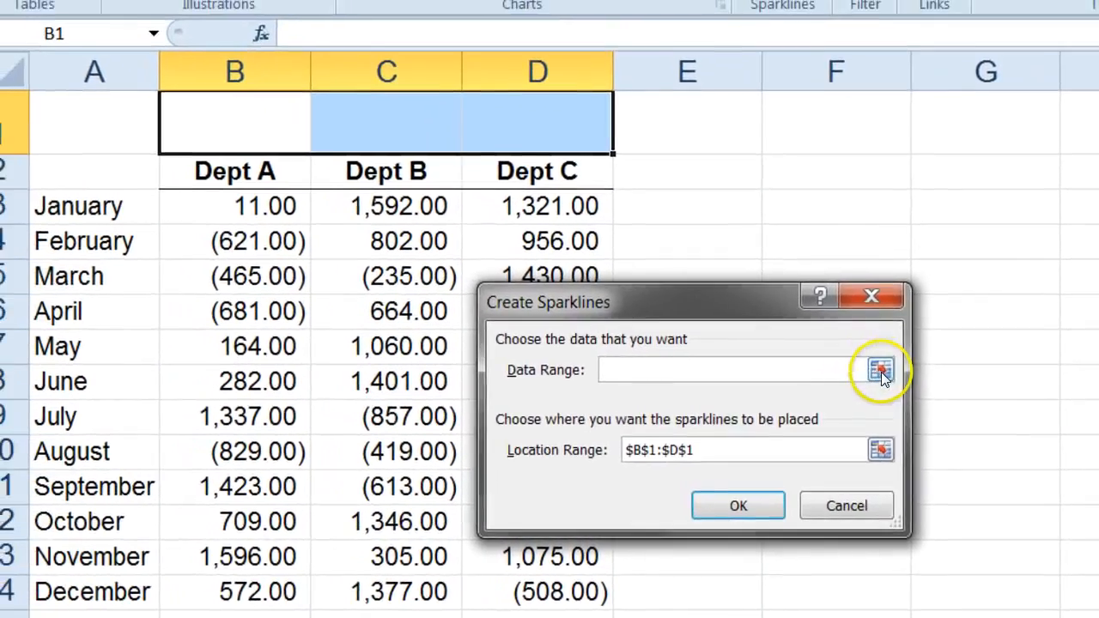
{"action": "left_click", "coordinate": [880, 371]}
{"action": "left_click_drag", "start_coordinate": [240, 207], "coordinate": [540, 597]}
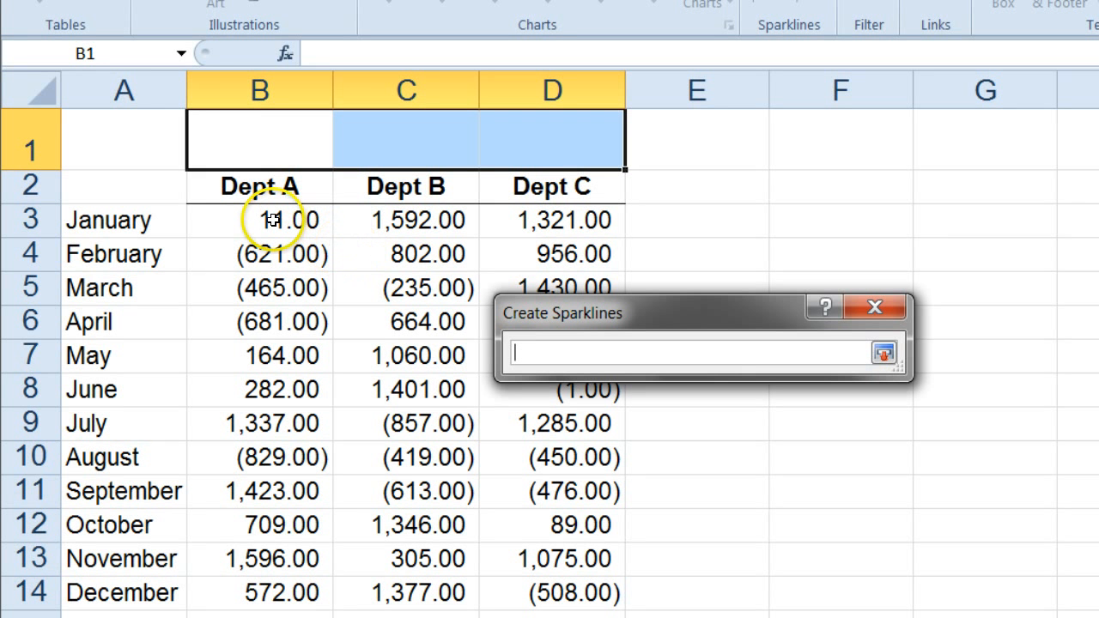
{"action": "left_click", "coordinate": [889, 351]}
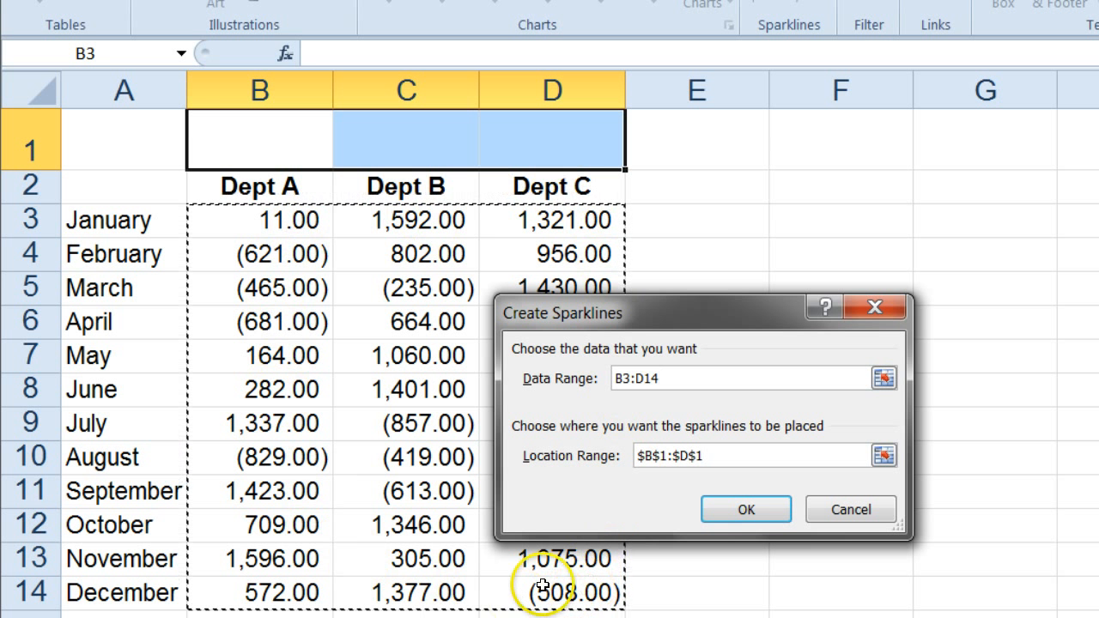
{"action": "left_click", "coordinate": [747, 510]}
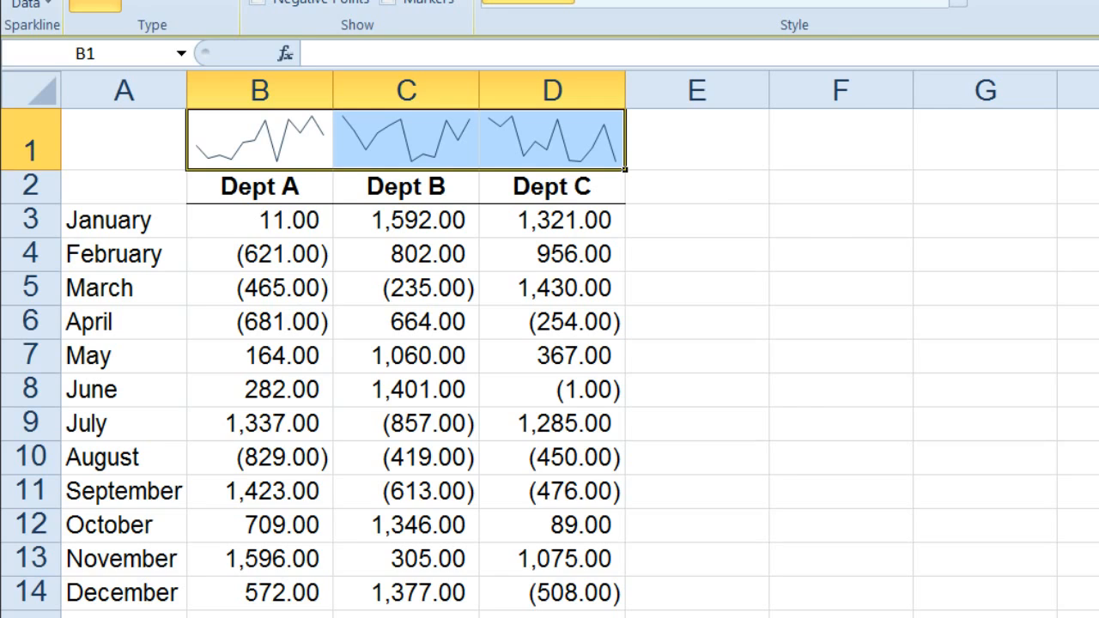
{"action": "left_click", "coordinate": [736, 186]}
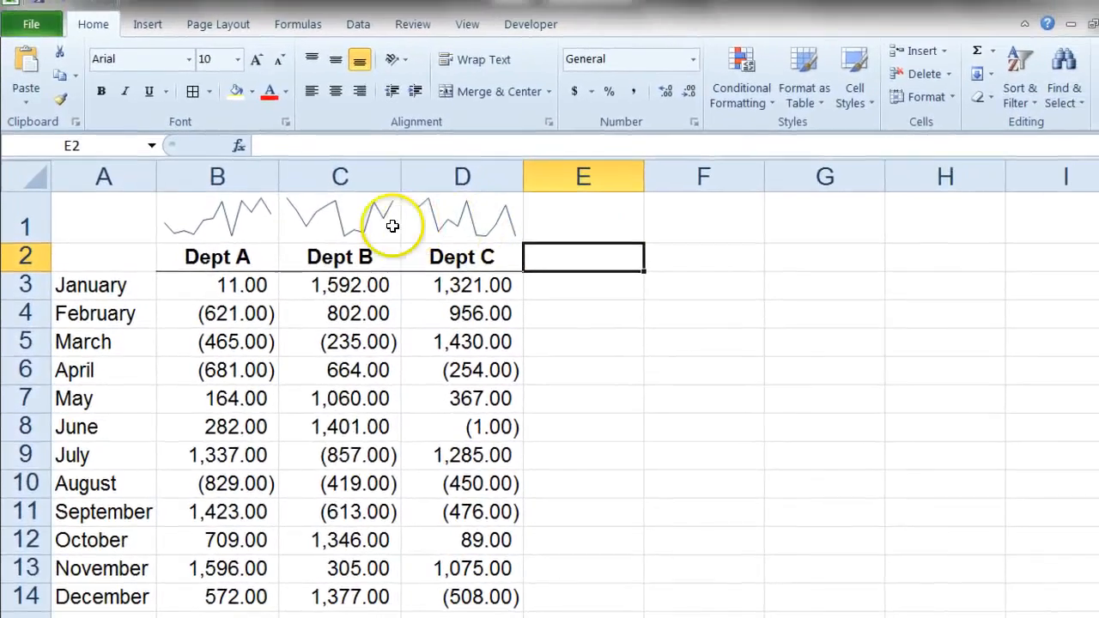
Select the sparklines in B1:D1 and display their design options.
{"action": "left_click", "coordinate": [225, 216]}
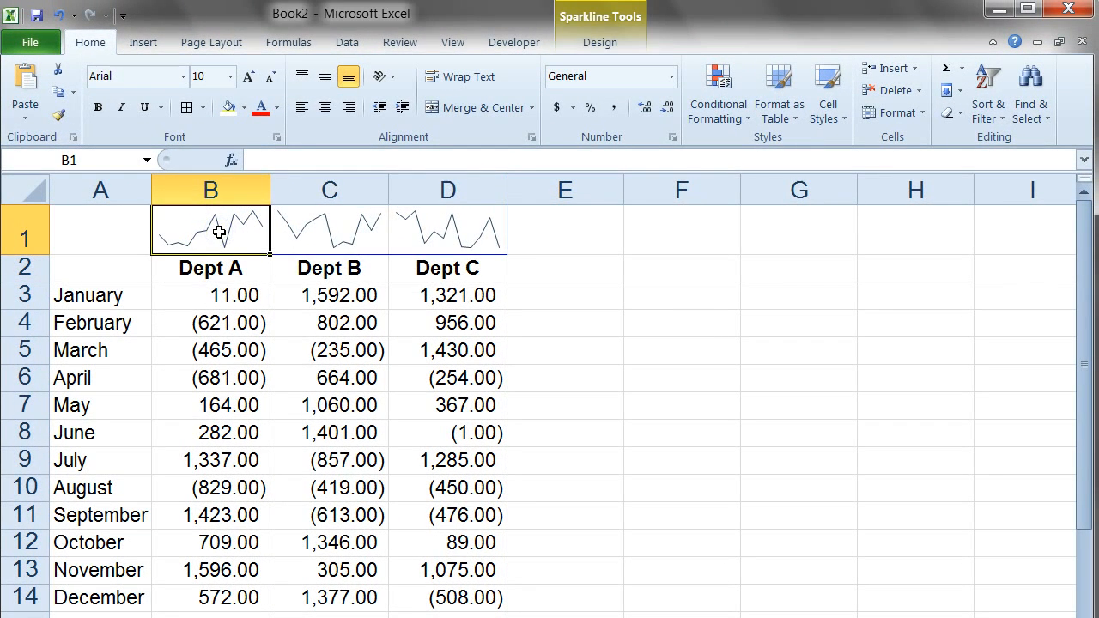
{"action": "left_click_drag", "start_coordinate": [338, 236], "coordinate": [447, 228]}
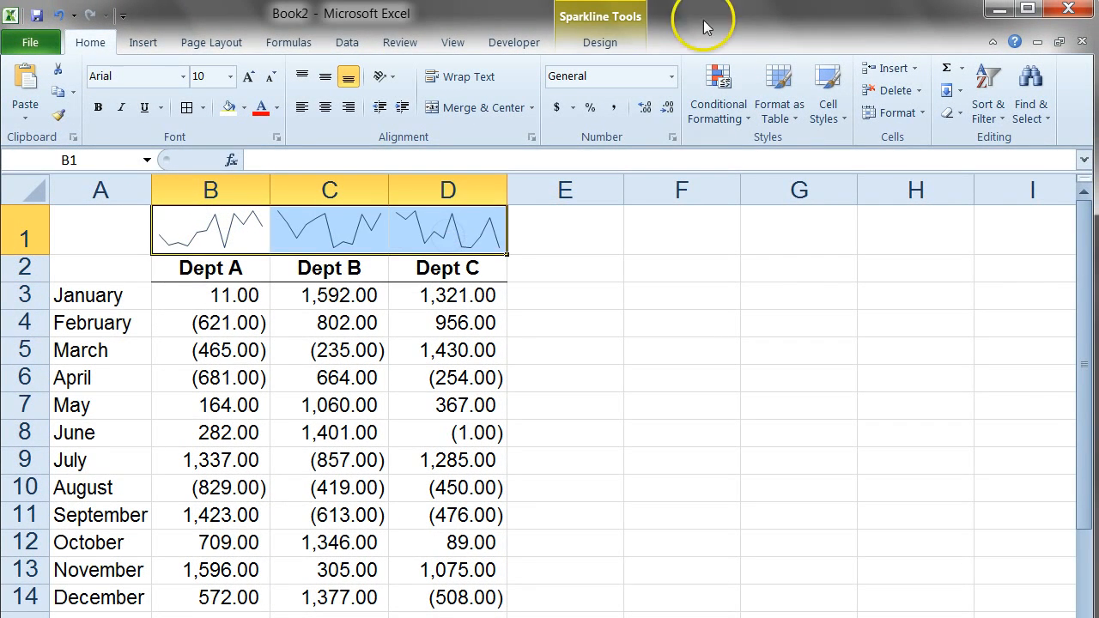
{"action": "left_click", "coordinate": [630, 47]}
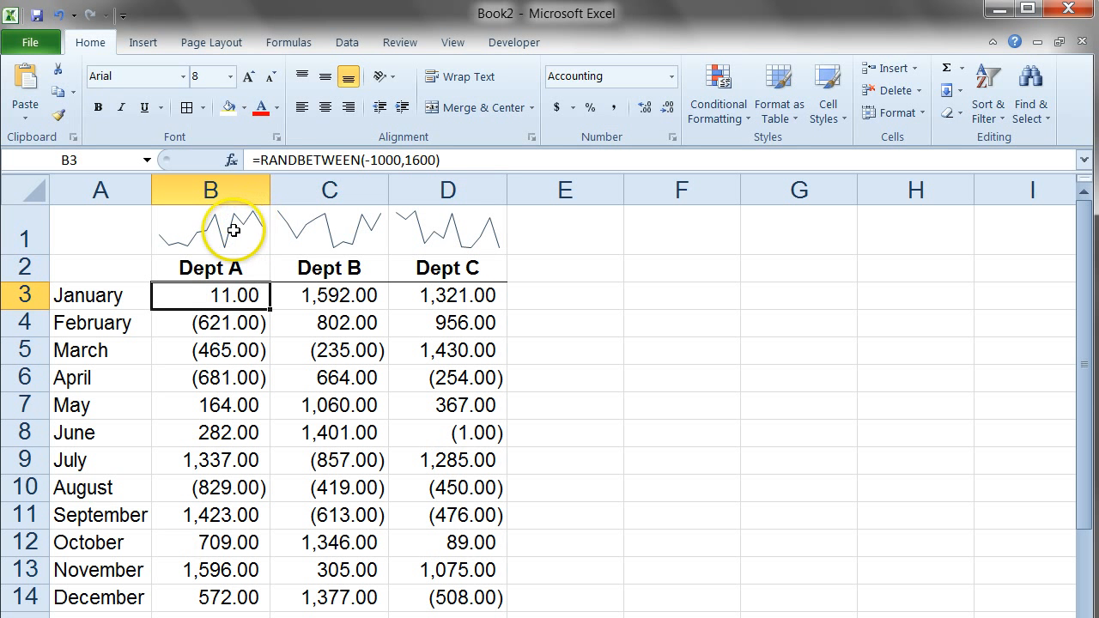
{"action": "left_click", "coordinate": [223, 229]}
{"action": "left_click_drag", "start_coordinate": [225, 228], "coordinate": [435, 232]}
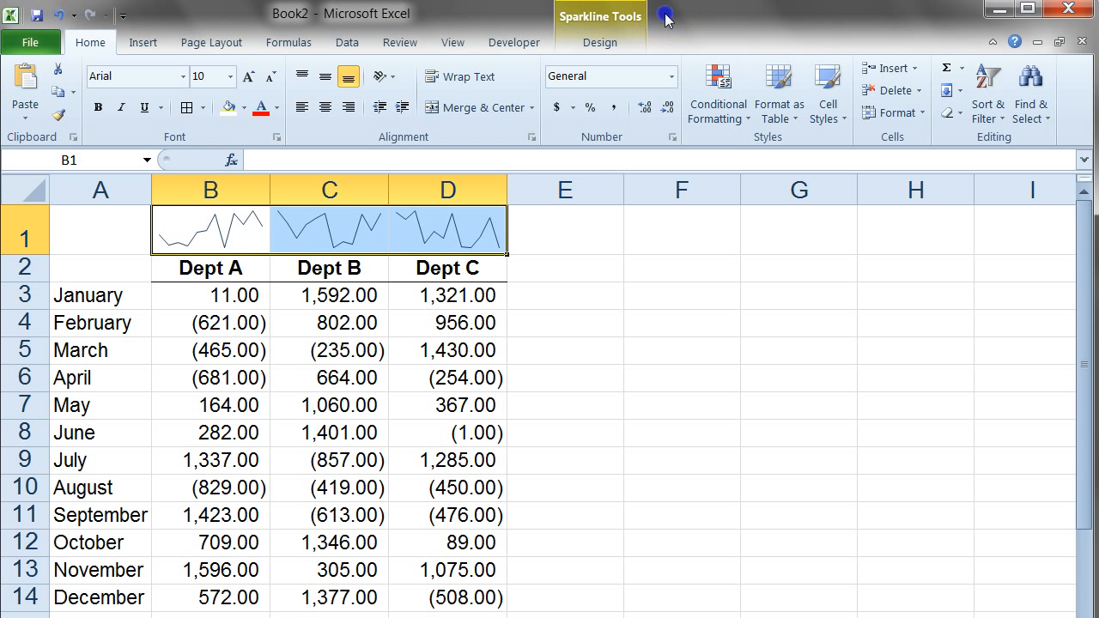
{"action": "left_click", "coordinate": [622, 46]}
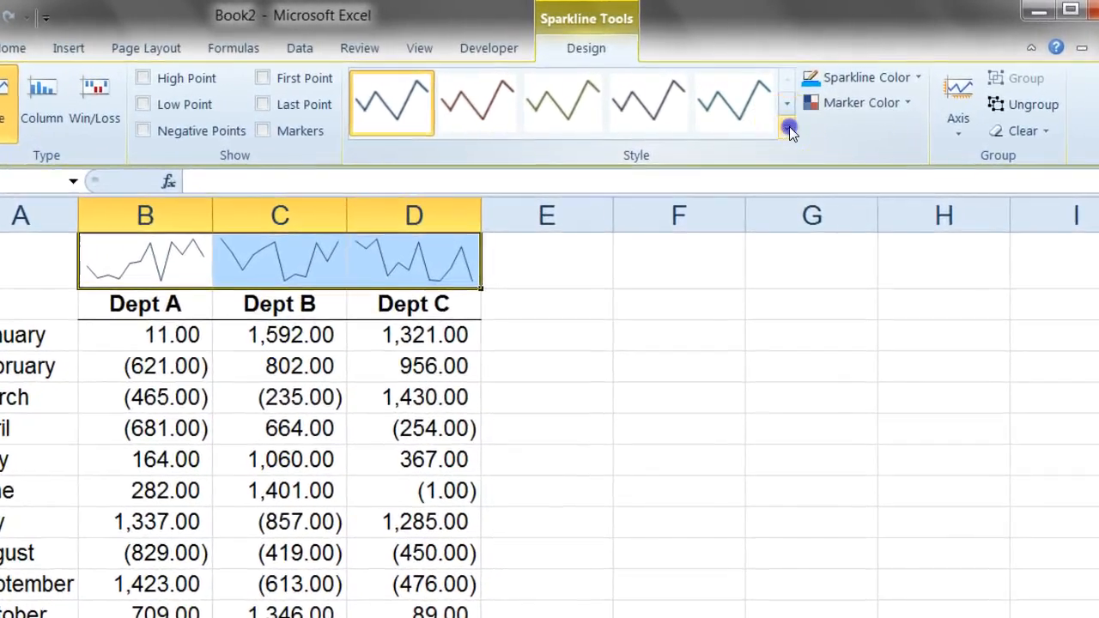
Try several sparkline styles on B1:D1, including dark red, orange and light teal.
{"action": "left_click", "coordinate": [787, 123]}
{"action": "left_click", "coordinate": [478, 194]}
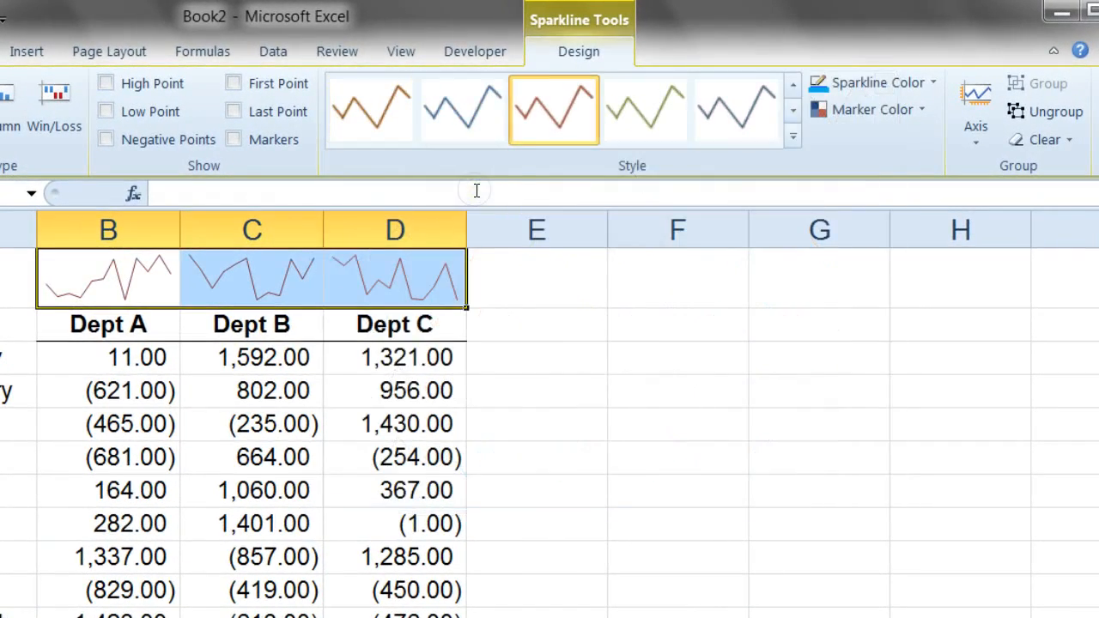
{"action": "left_click", "coordinate": [658, 112]}
{"action": "left_click", "coordinate": [793, 110]}
{"action": "left_click", "coordinate": [667, 121]}
{"action": "left_click", "coordinate": [459, 127]}
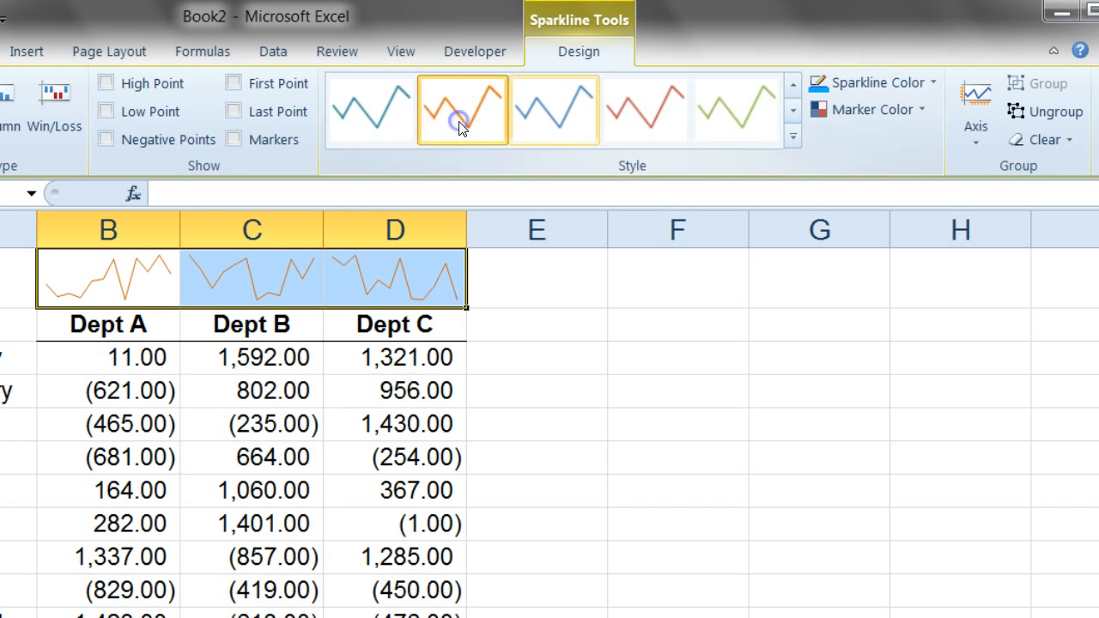
{"action": "left_click", "coordinate": [793, 110]}
{"action": "left_click", "coordinate": [645, 115]}
{"action": "left_click", "coordinate": [464, 123]}
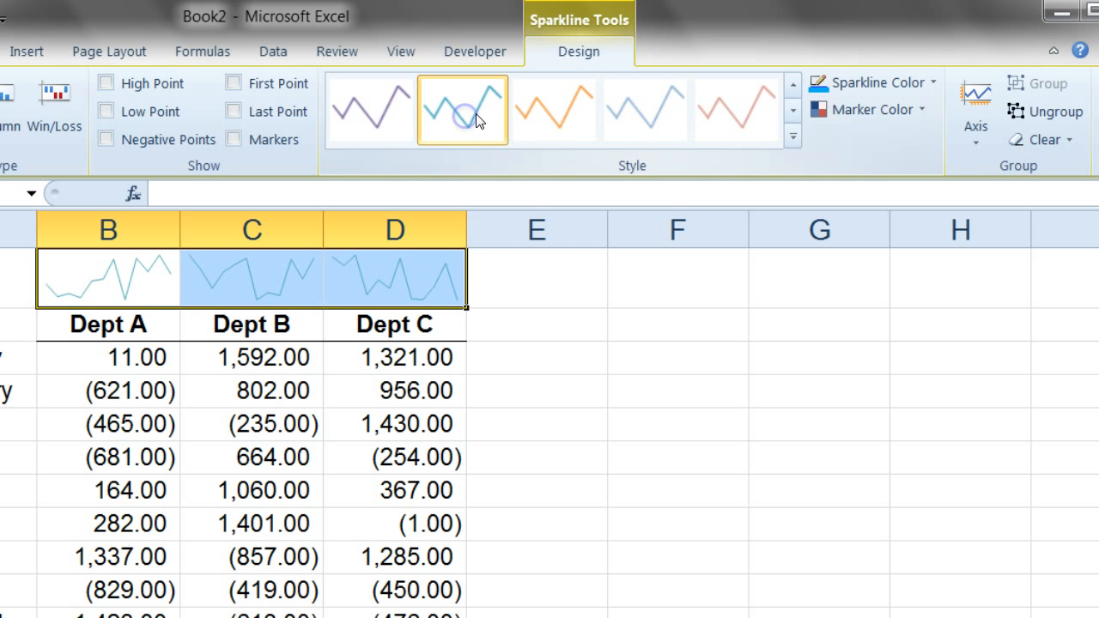
Apply the green style to the sparklines, and replace it with the lighter blue style from the last row of the style gallery.
{"action": "left_click", "coordinate": [793, 110]}
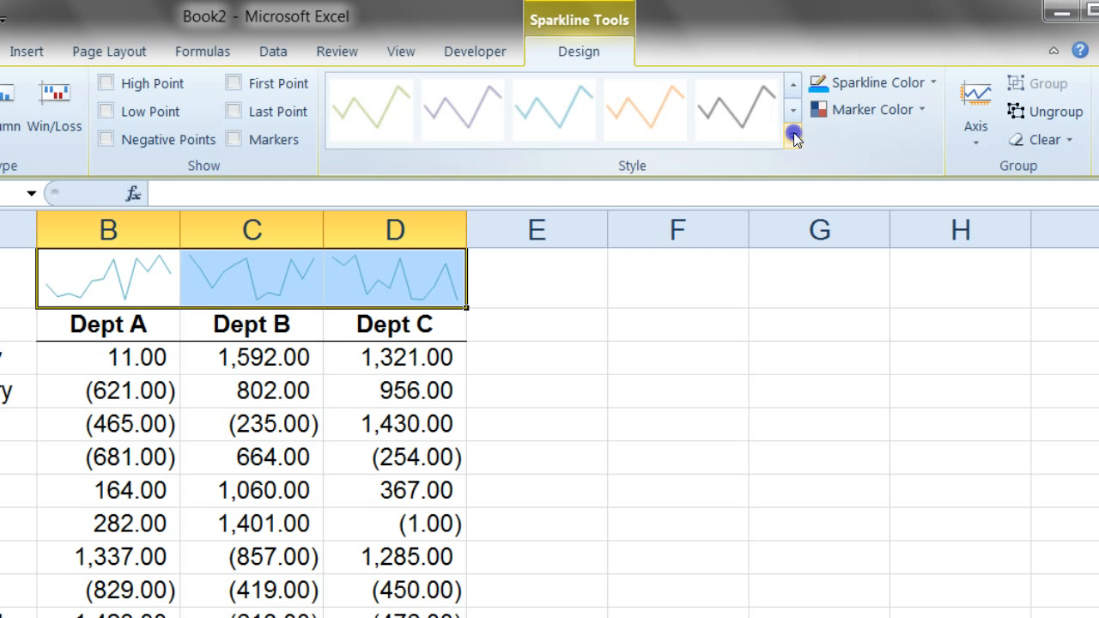
{"action": "left_click", "coordinate": [794, 139]}
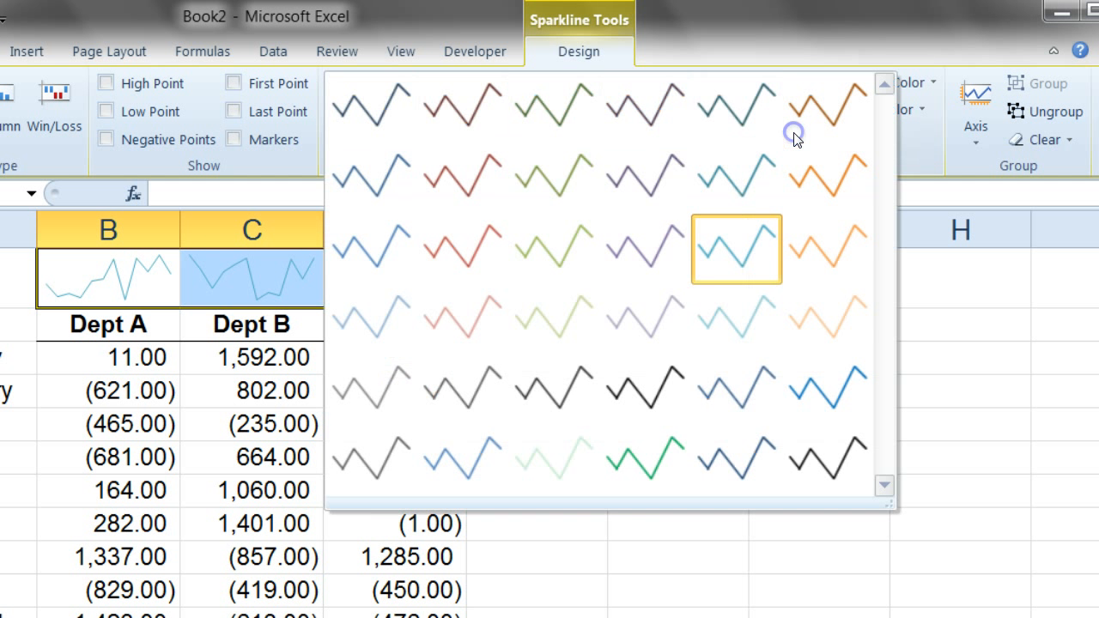
{"action": "left_click", "coordinate": [646, 477]}
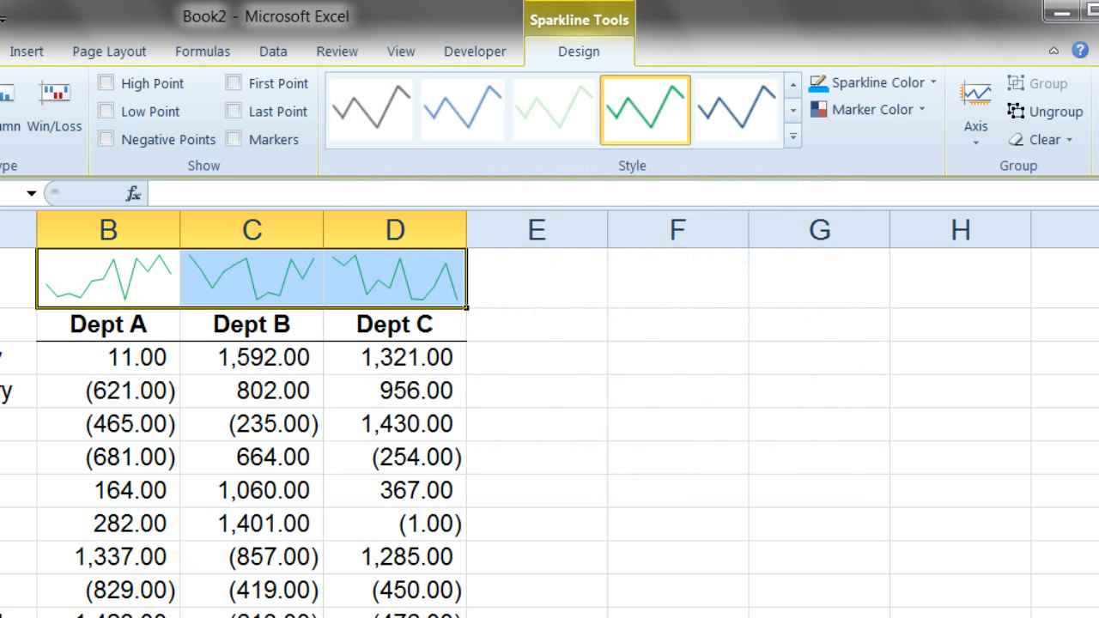
{"action": "key", "text": "Down"}
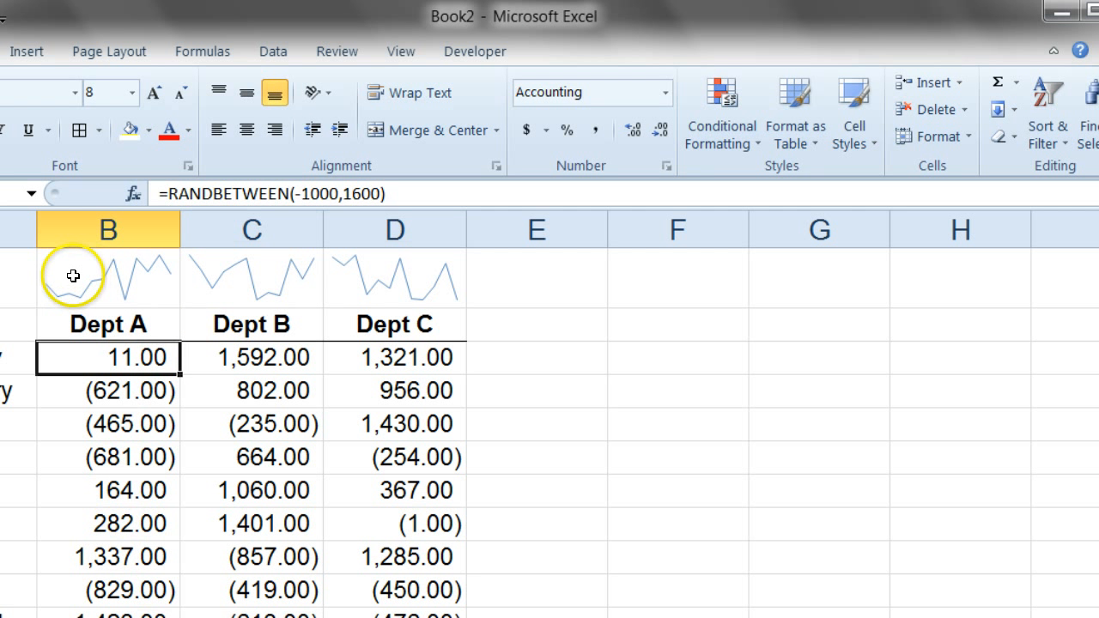
Select the sparklines in B1:D1 and set their high point marker colour to green from the standard colours.
{"action": "left_click", "coordinate": [61, 271]}
{"action": "left_click_drag", "start_coordinate": [150, 274], "coordinate": [399, 271]}
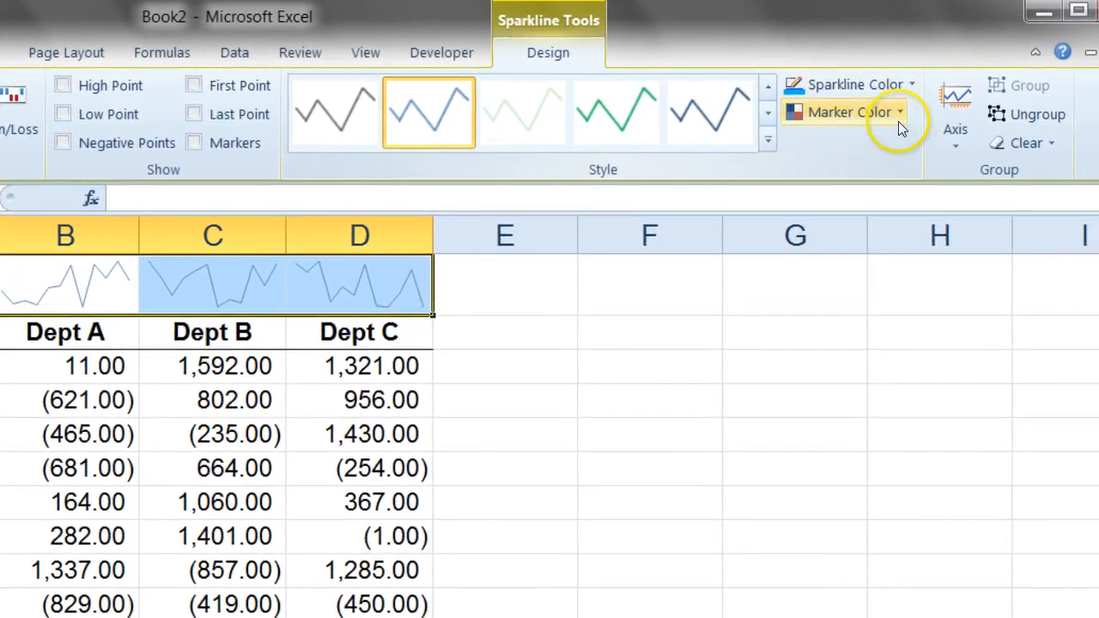
{"action": "left_click", "coordinate": [874, 116]}
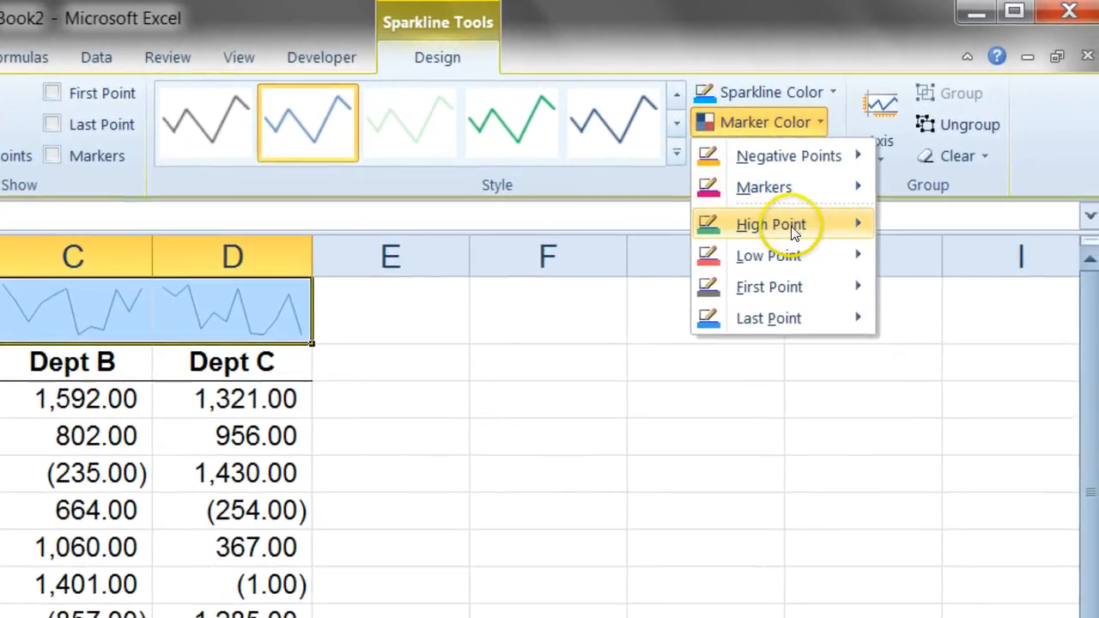
{"action": "left_click", "coordinate": [792, 230]}
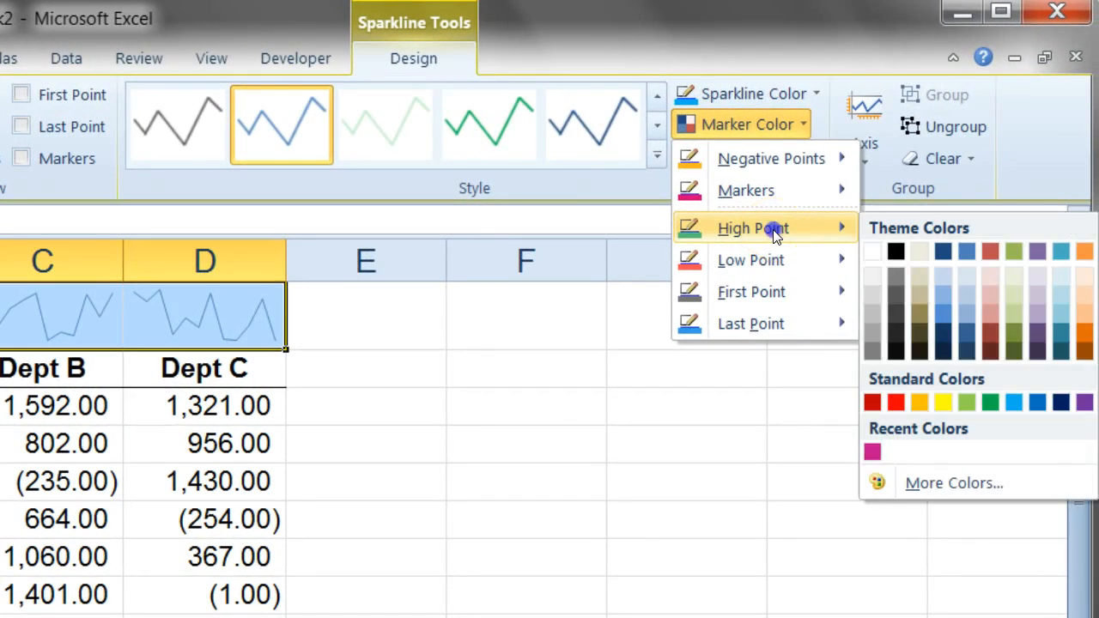
{"action": "left_click", "coordinate": [991, 401]}
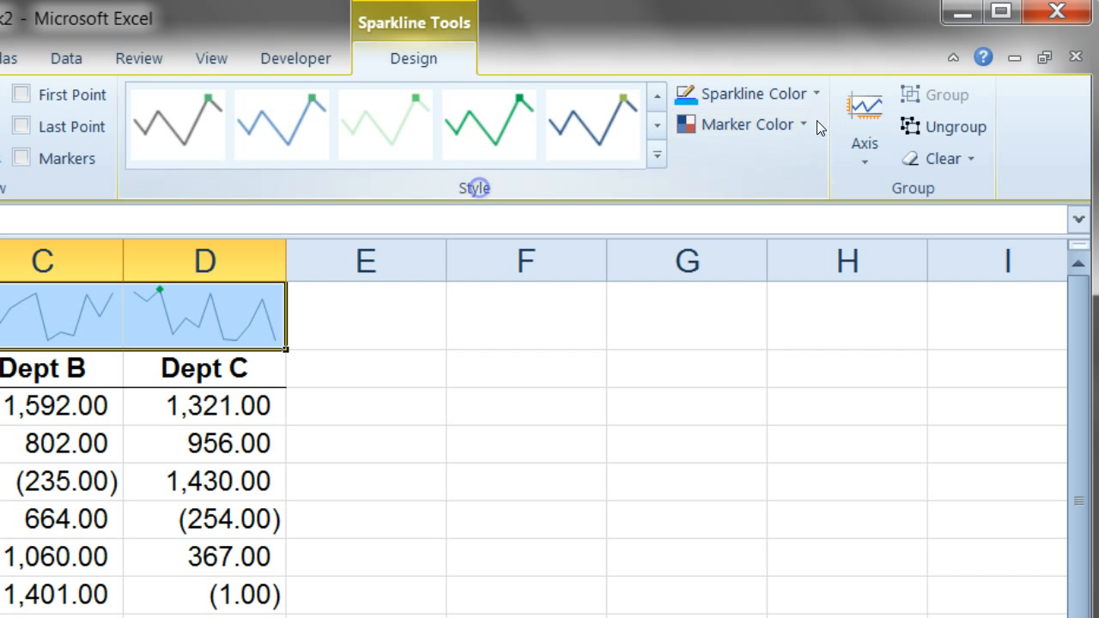
Set the low point marker colour of the B1:D1 sparklines to standard red.
{"action": "left_click", "coordinate": [787, 125]}
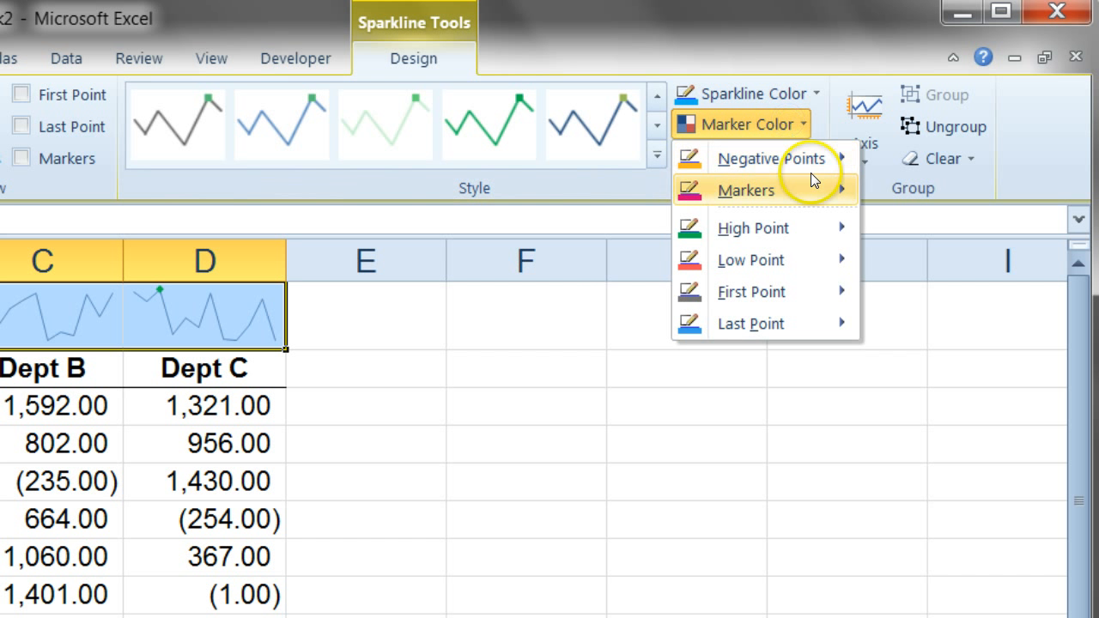
{"action": "mouse_move", "coordinate": [831, 256]}
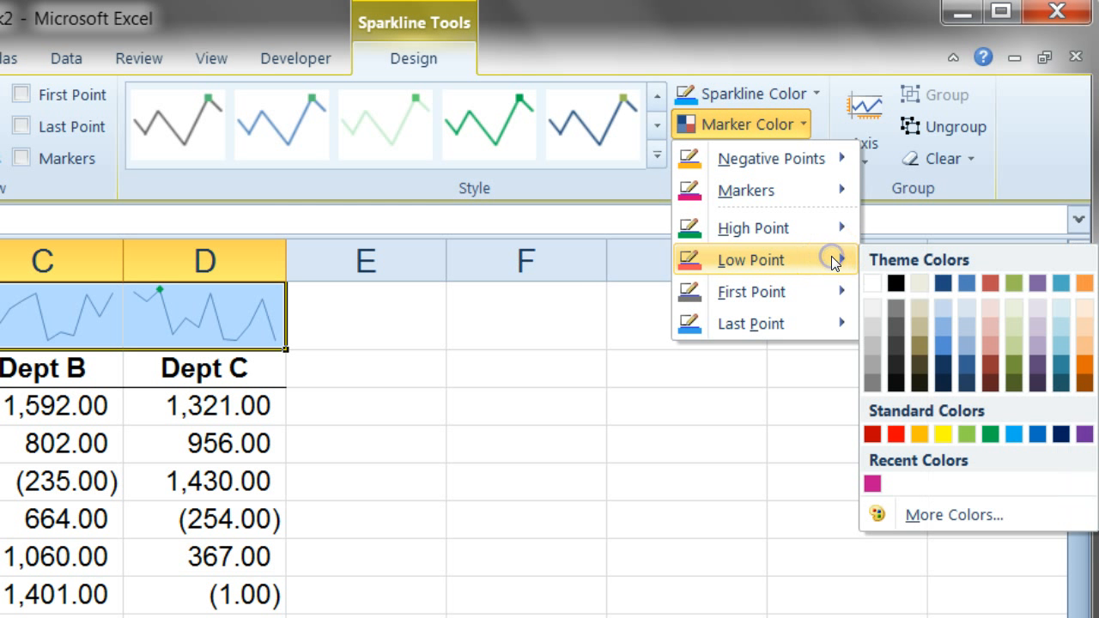
{"action": "left_click", "coordinate": [895, 436]}
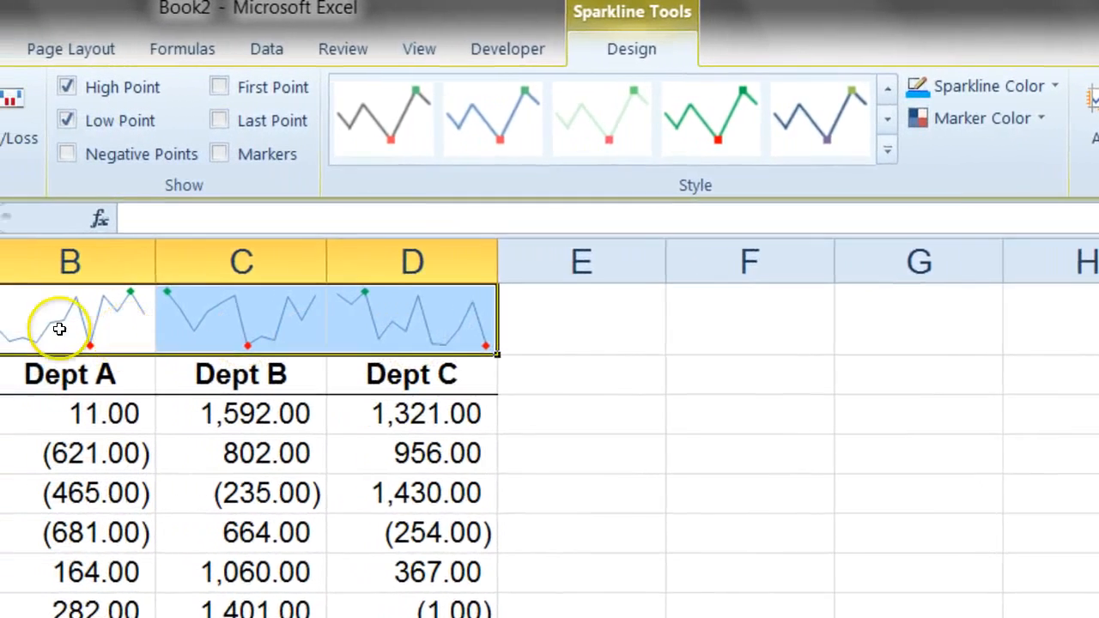
Enter the labels Dept A, Dept B and Dept C in the sparkline cells B1, C1 and D1.
{"action": "left_click", "coordinate": [43, 314]}
{"action": "left_click", "coordinate": [4, 318]}
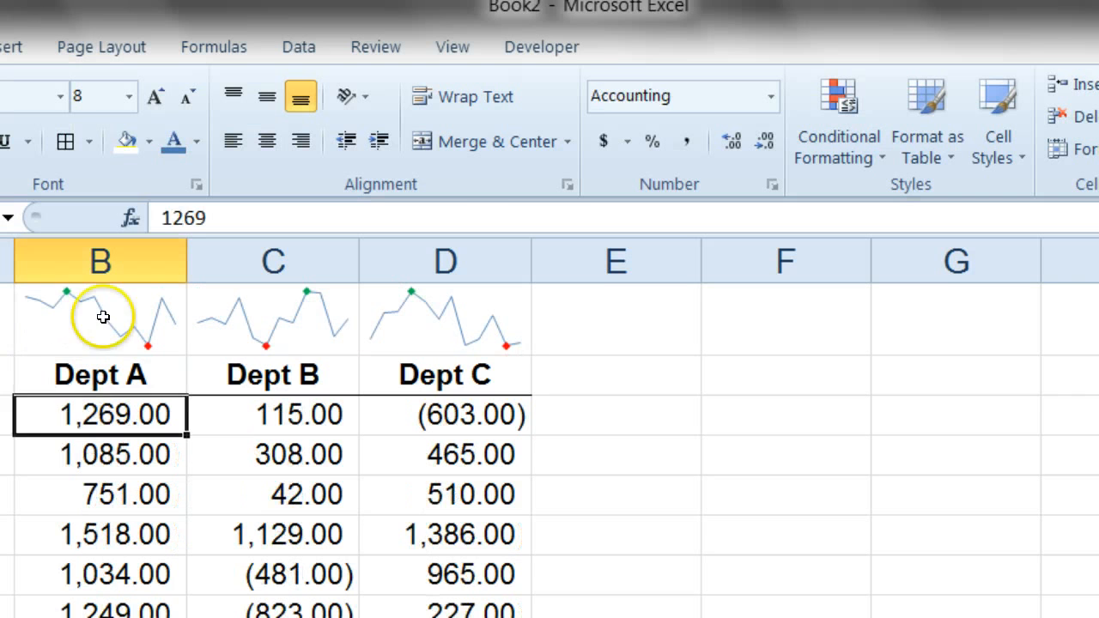
{"action": "left_click", "coordinate": [101, 316]}
{"action": "type", "text": "DEpt A"}
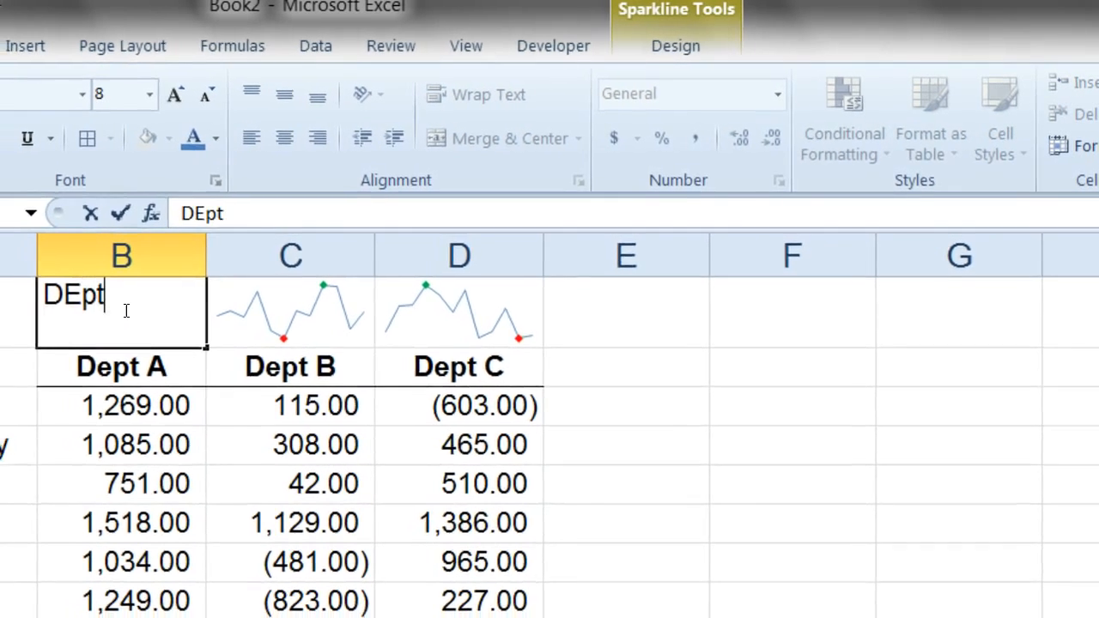
{"action": "key", "text": "Tab"}
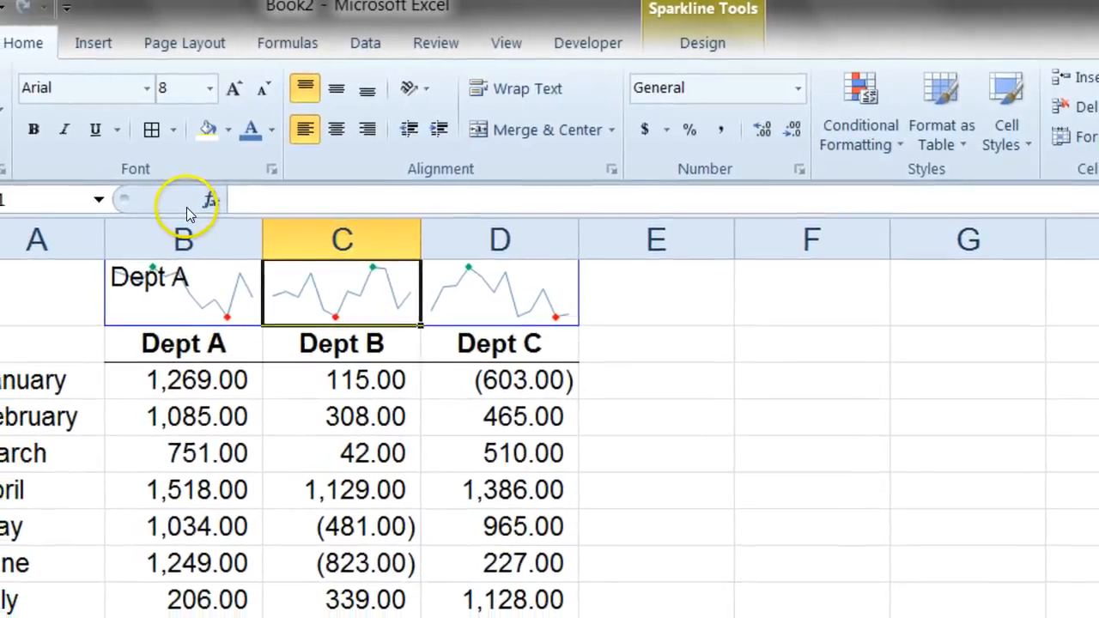
{"action": "type", "text": "Dept B"}
{"action": "key", "text": "Tab"}
{"action": "type", "text": "Dept C"}
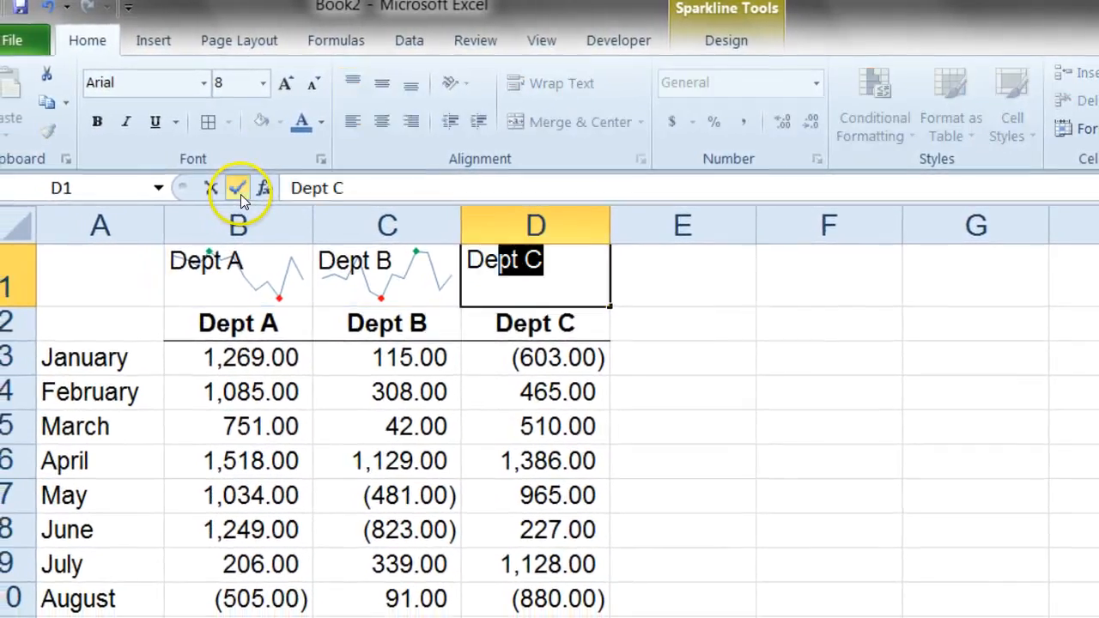
{"action": "key", "text": "Tab"}
Delete row 2 with the original bold department headings.
{"action": "left_click_drag", "start_coordinate": [245, 277], "coordinate": [502, 272]}
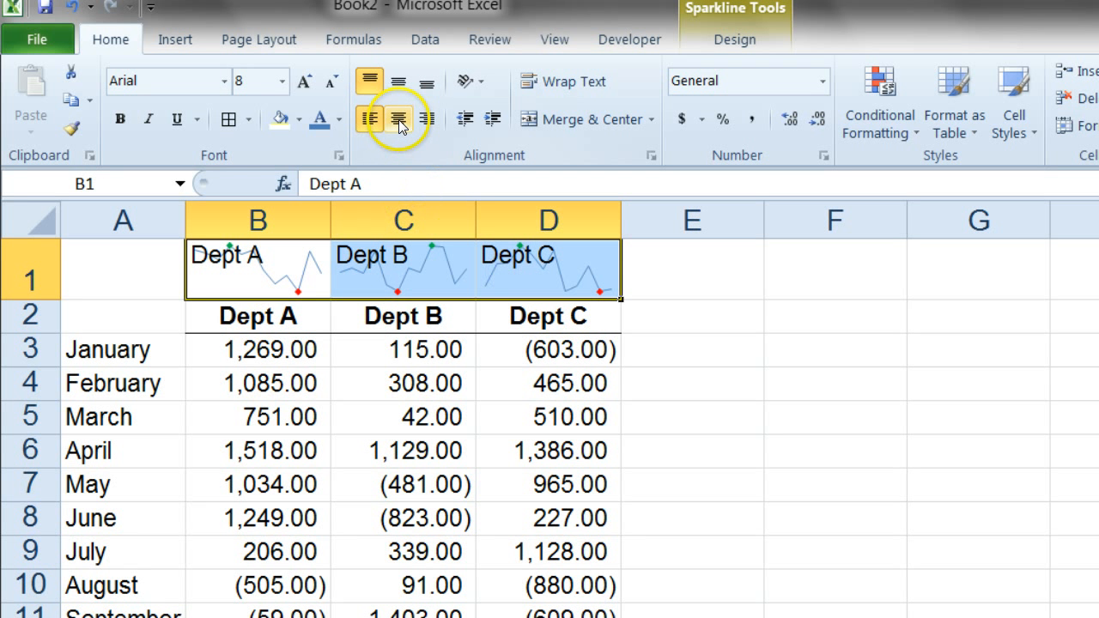
{"action": "left_click", "coordinate": [34, 315]}
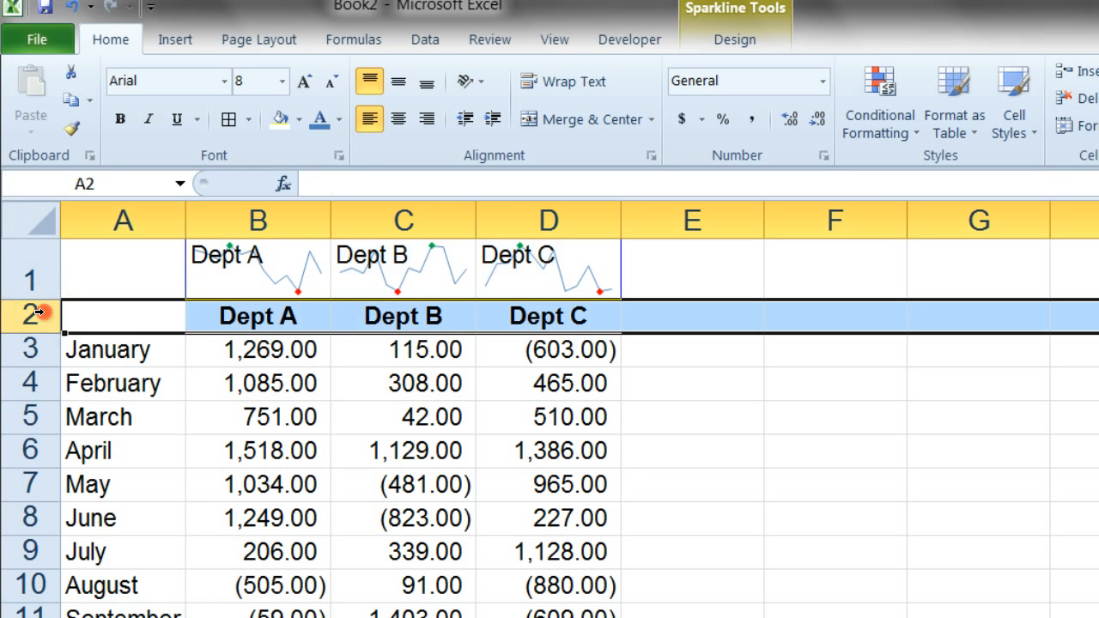
{"action": "right_click", "coordinate": [37, 312]}
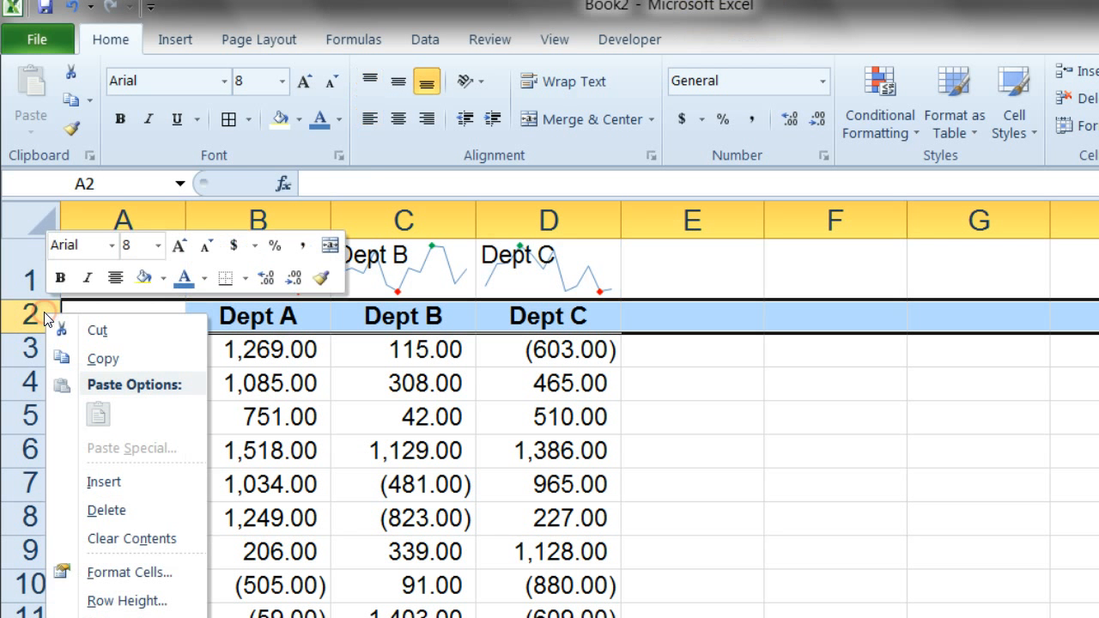
{"action": "left_click", "coordinate": [107, 511]}
Try different alignments for the labels in B1:D1, including bottom right, and finish with middle vertical and centred horizontal alignment.
{"action": "left_click_drag", "start_coordinate": [289, 266], "coordinate": [500, 273]}
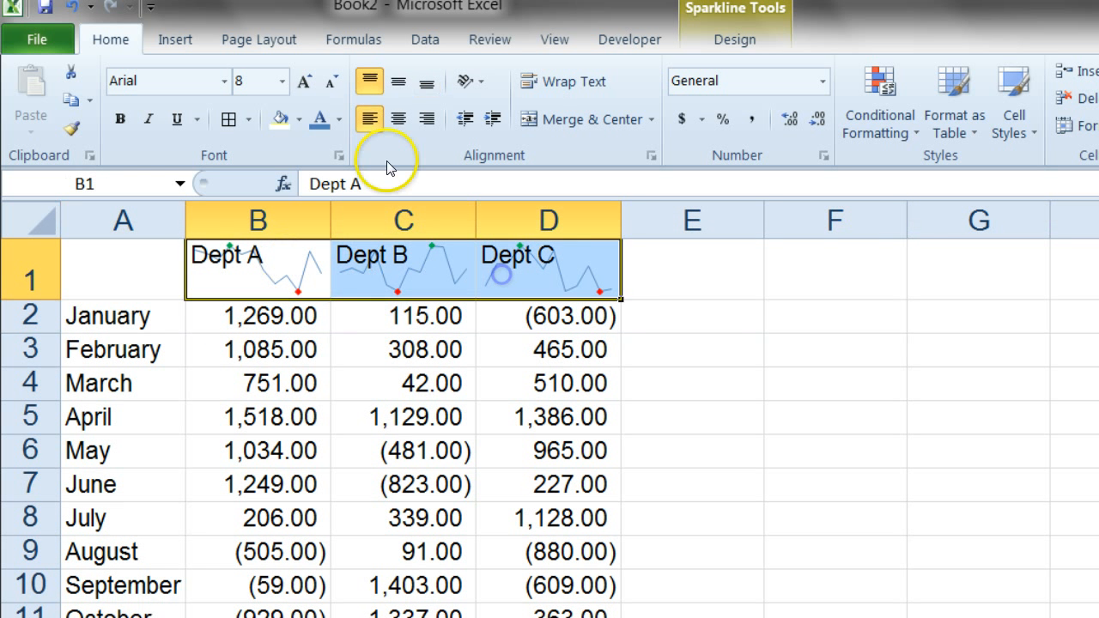
{"action": "left_click", "coordinate": [397, 83]}
{"action": "left_click", "coordinate": [398, 118]}
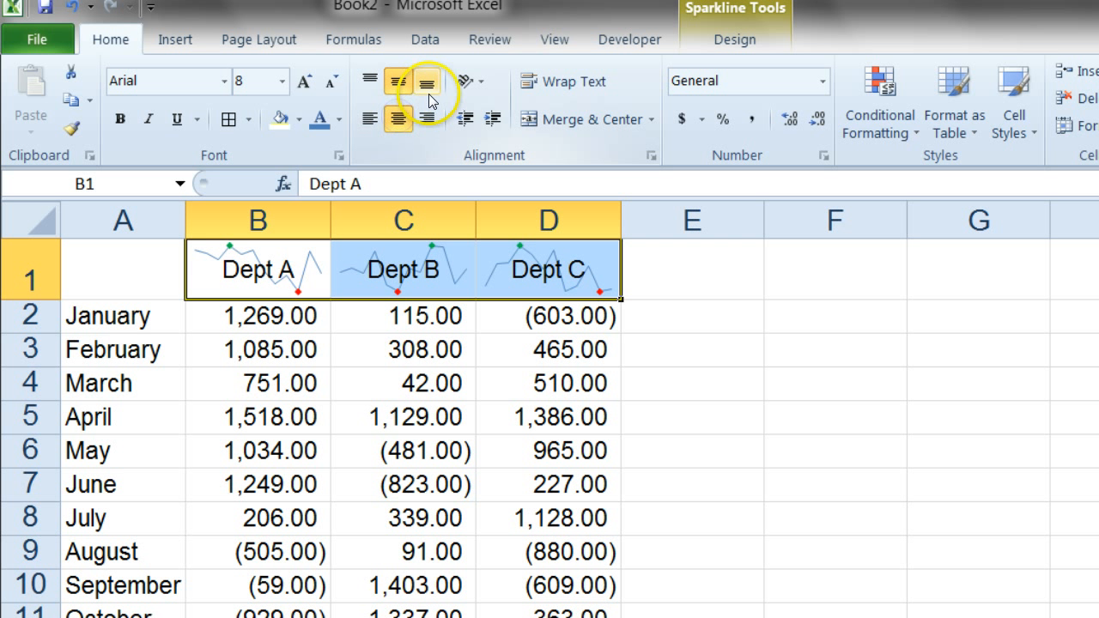
{"action": "left_click", "coordinate": [427, 86]}
{"action": "left_click", "coordinate": [427, 120]}
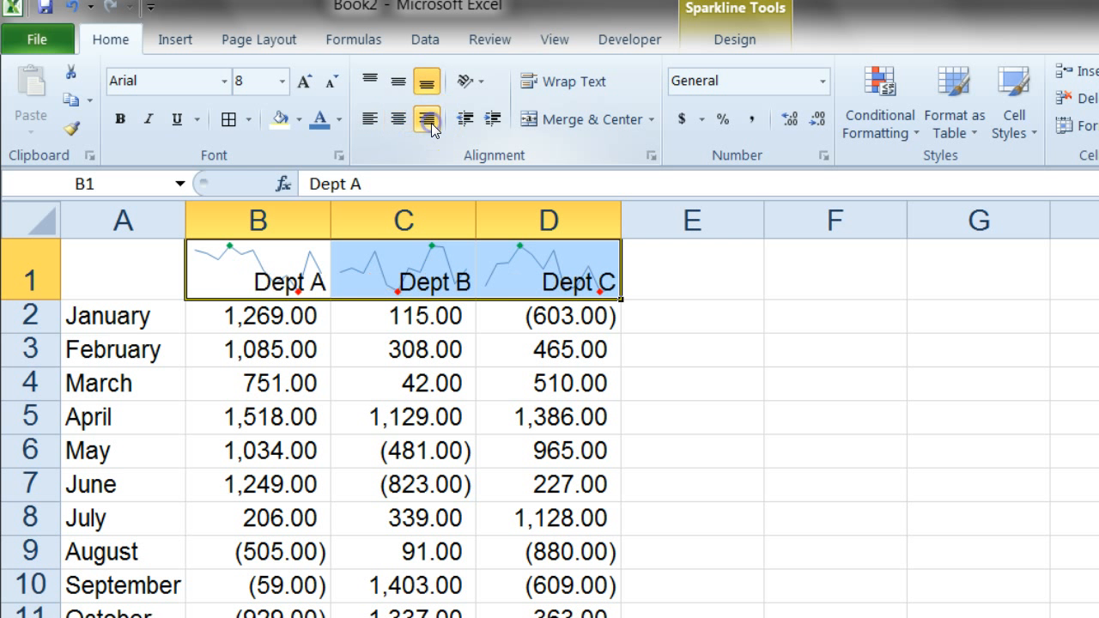
{"action": "left_click", "coordinate": [399, 118]}
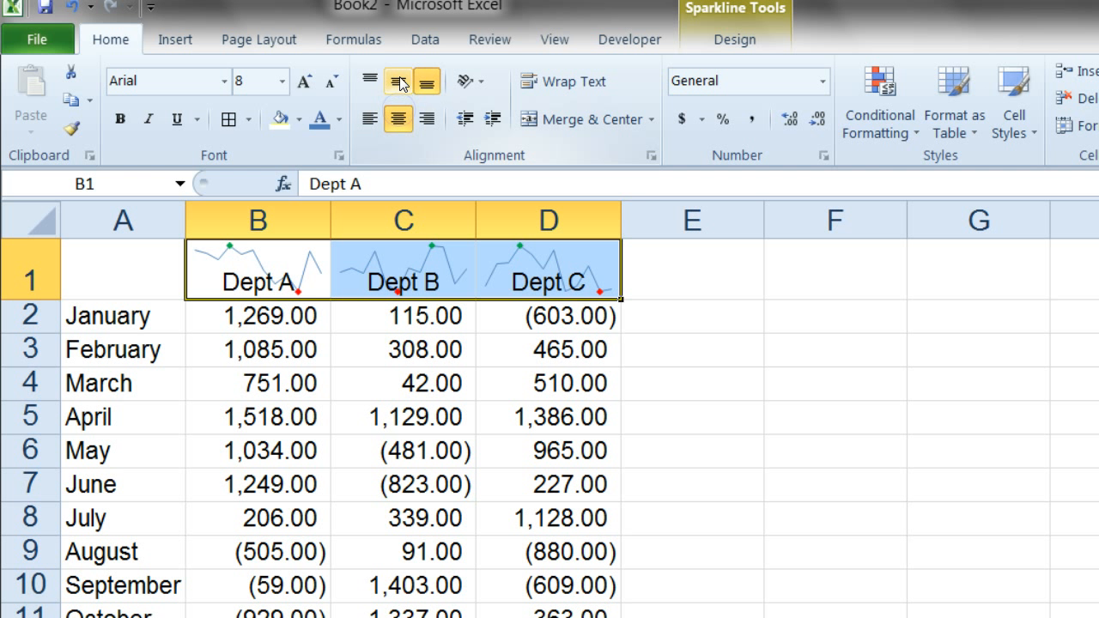
{"action": "left_click", "coordinate": [400, 83]}
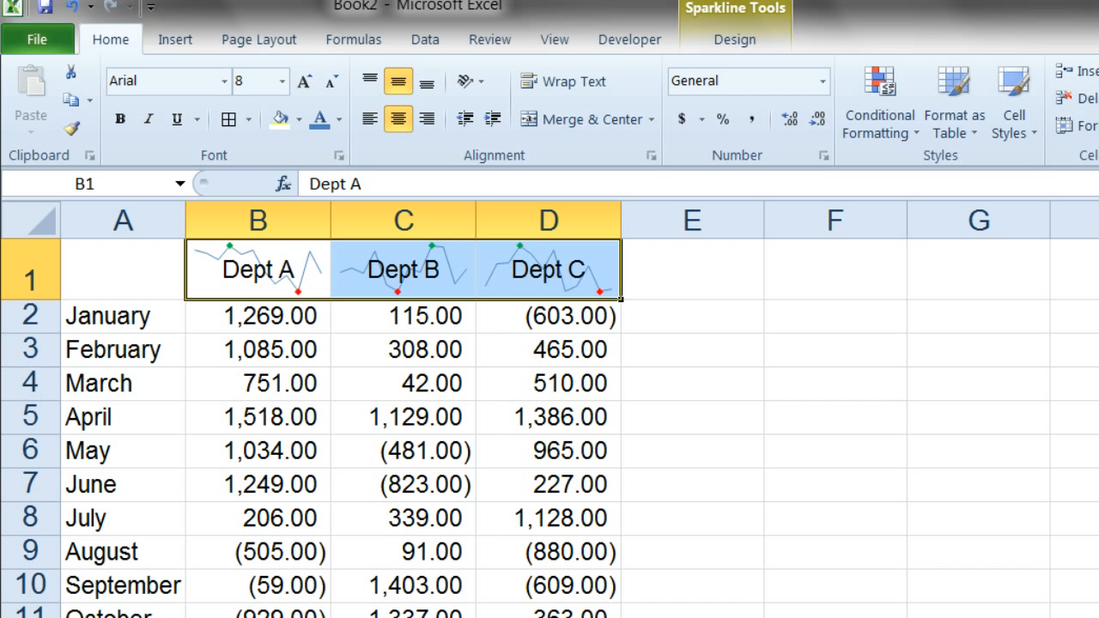
Clear the department labels from B1:D1 and change the sparklines to the Column type.
{"action": "key", "text": "Delete"}
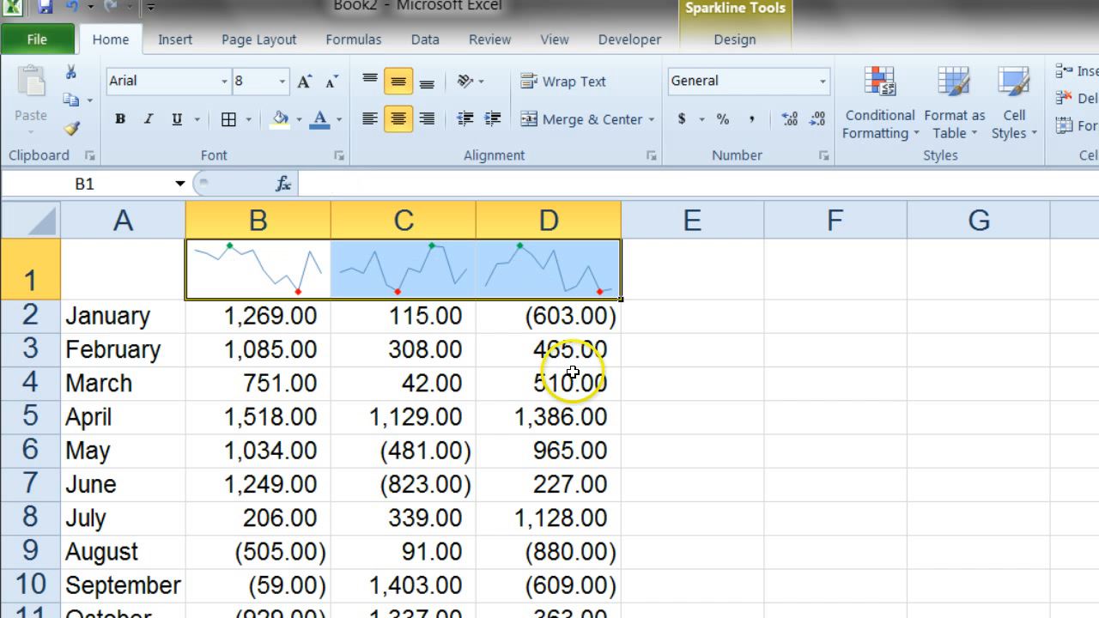
{"action": "left_click", "coordinate": [740, 40]}
{"action": "left_click", "coordinate": [148, 112]}
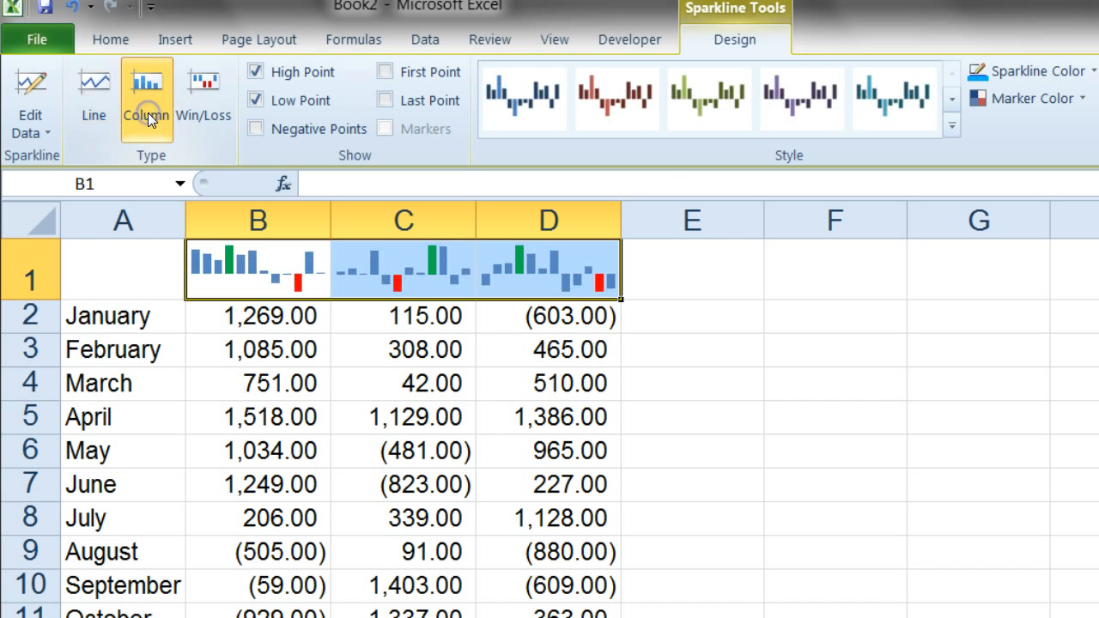
Set the colour of the column sparklines to the brighter medium blue shade from the theme colours.
{"action": "left_click", "coordinate": [1065, 72]}
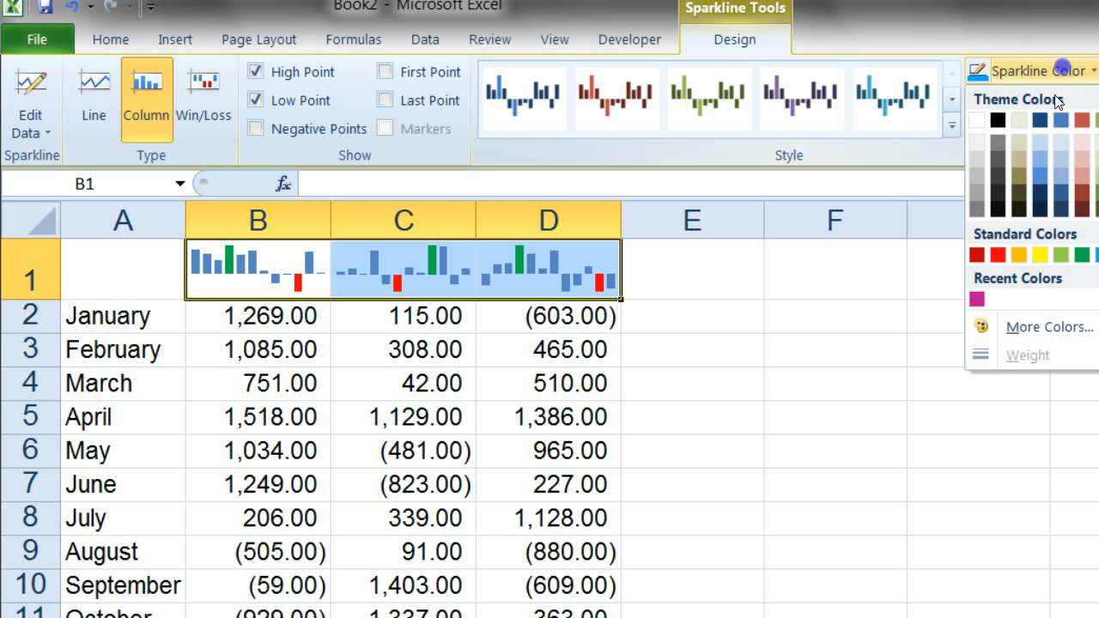
{"action": "left_click", "coordinate": [1039, 176]}
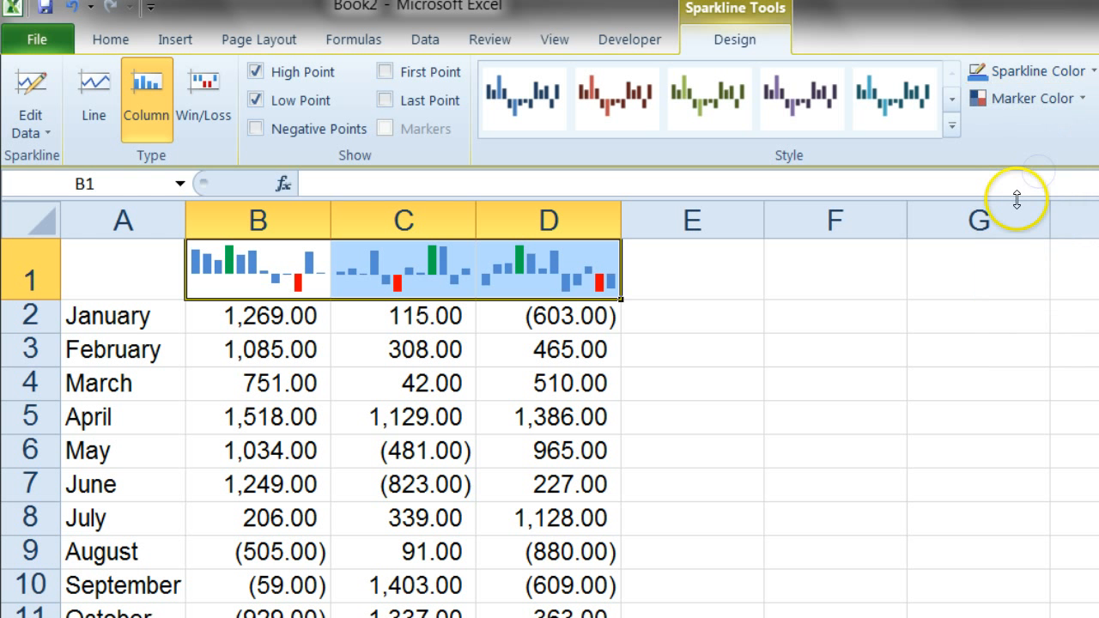
{"action": "left_click", "coordinate": [1072, 101]}
{"action": "left_click", "coordinate": [384, 99]}
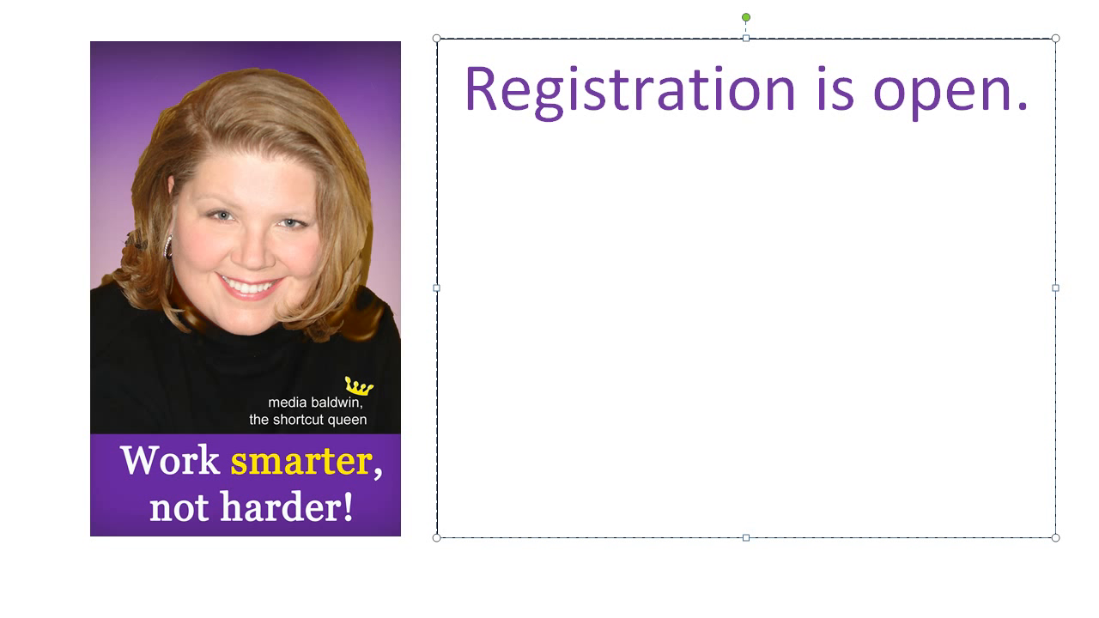
{"action": "key", "text": "Return"}
{"action": "type", "text": "Sea"}
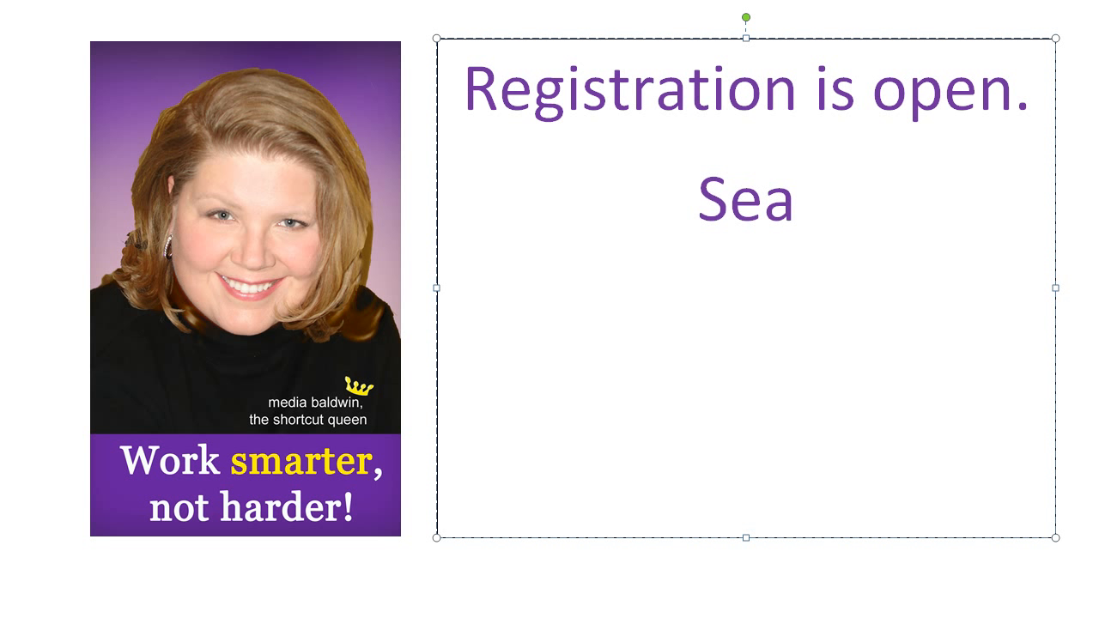
{"action": "type", "text": "ts are l"}
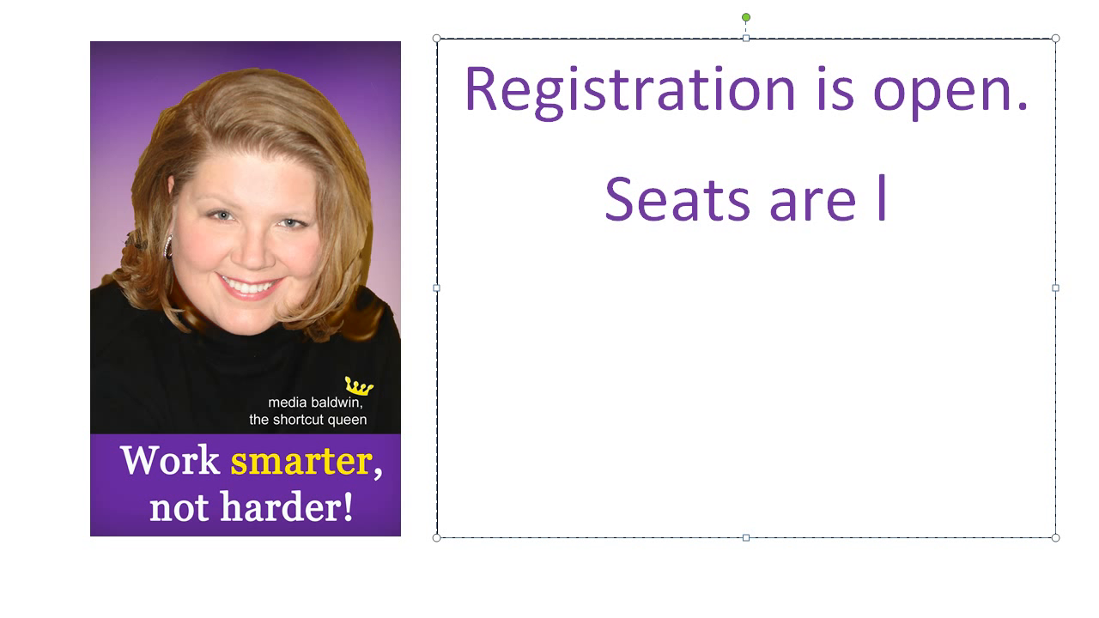
{"action": "type", "text": "imited. "}
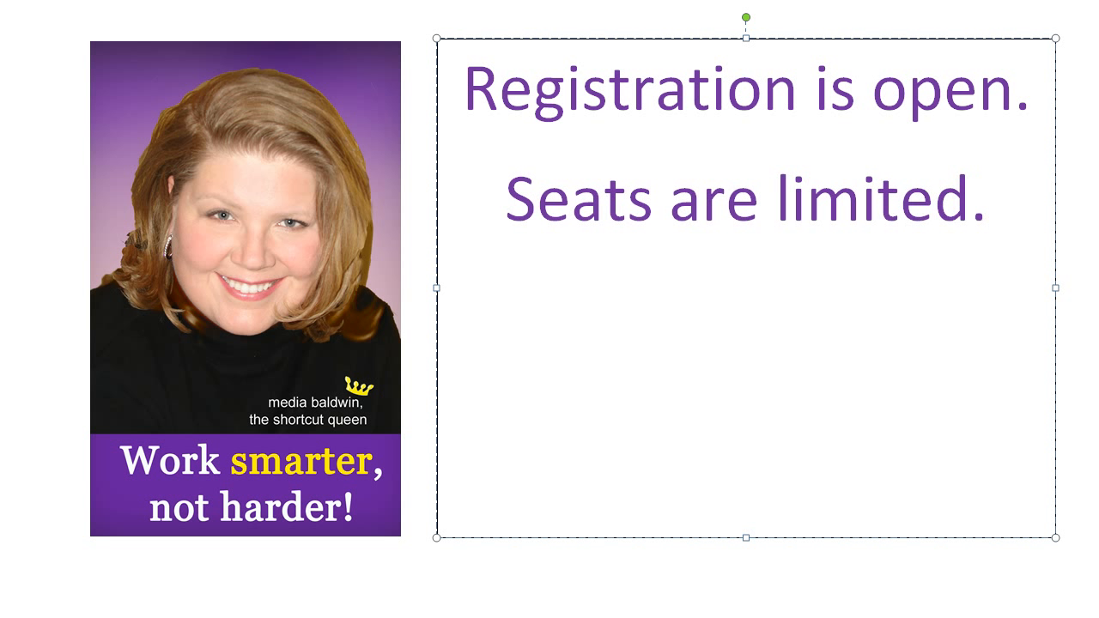
{"action": "type", "text": "Regist"}
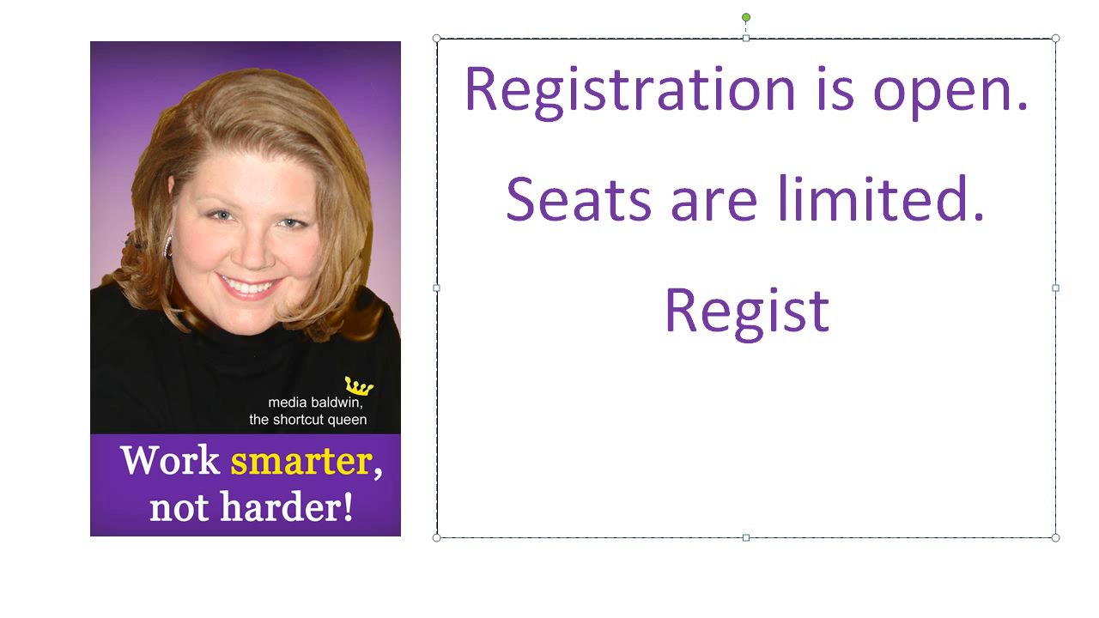
{"action": "type", "text": "er NOW!"}
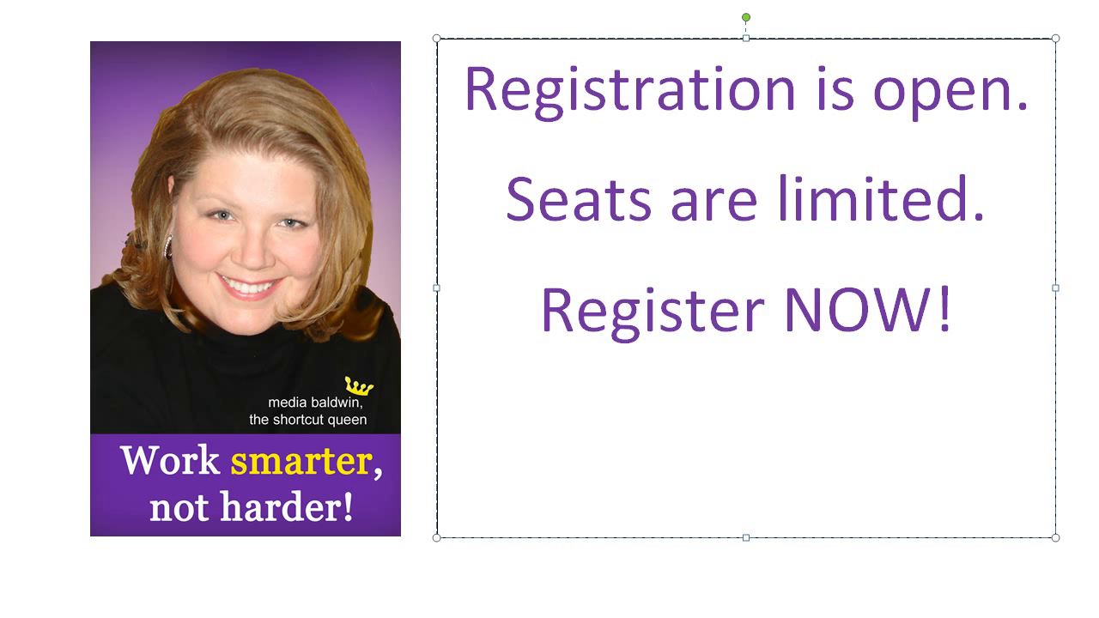